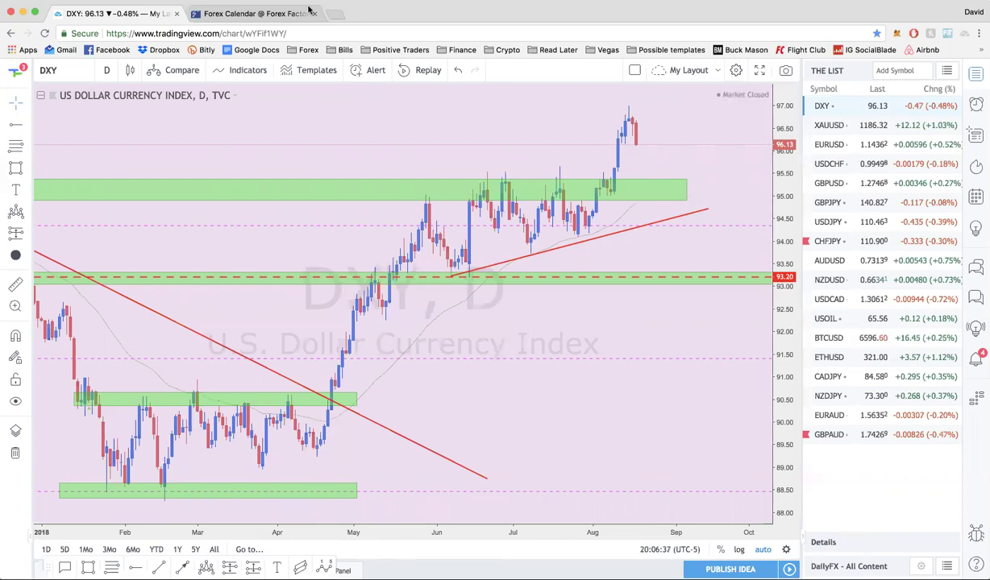
# Switch to the Forex Factory calendar for the week of August 19, 2018 and review the Tuesday to Thursday events, including the FOMC Meeting Minutes
pyautogui.click(258, 13)
pyautogui.scroll(-1, 468, 327)
pyautogui.scroll(-5, 467, 327)
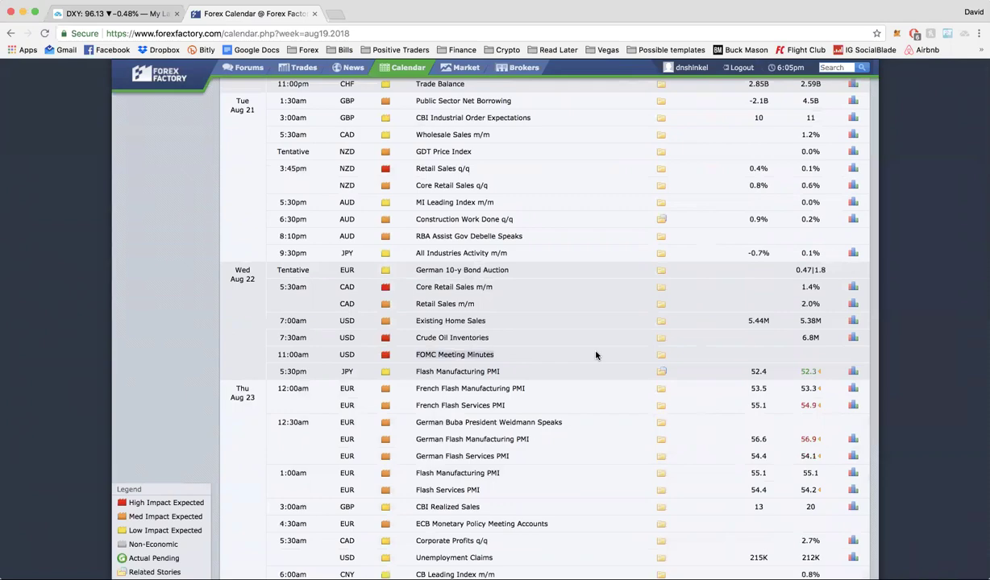
pyautogui.scroll(4, 596, 356)
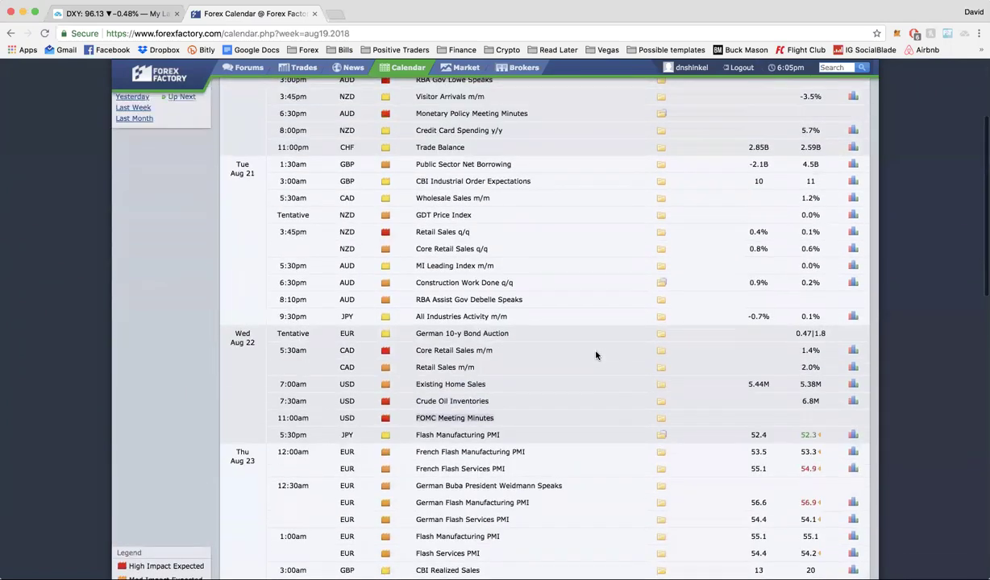
pyautogui.scroll(-8, 595, 356)
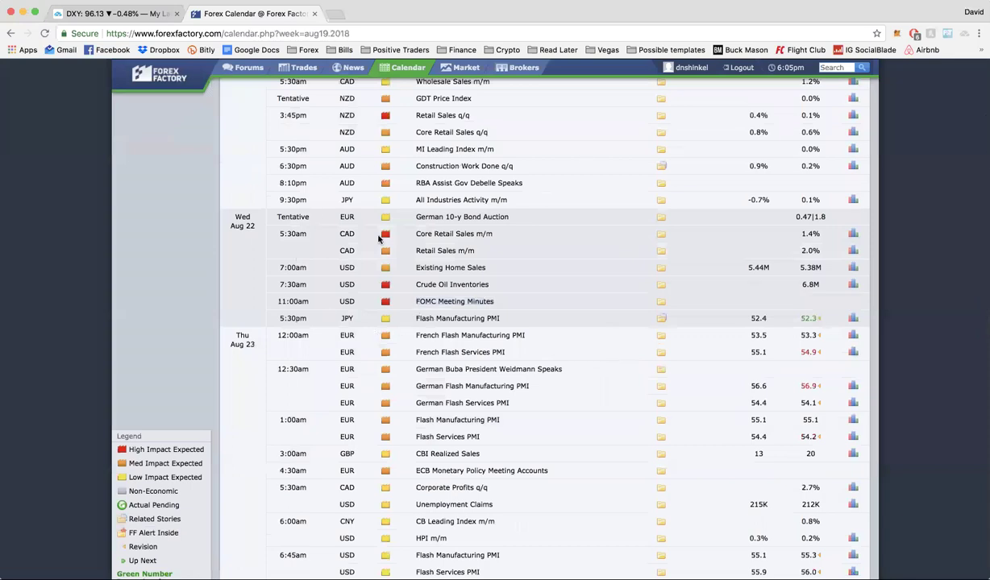
pyautogui.scroll(-3, 456, 297)
pyautogui.scroll(2, 453, 294)
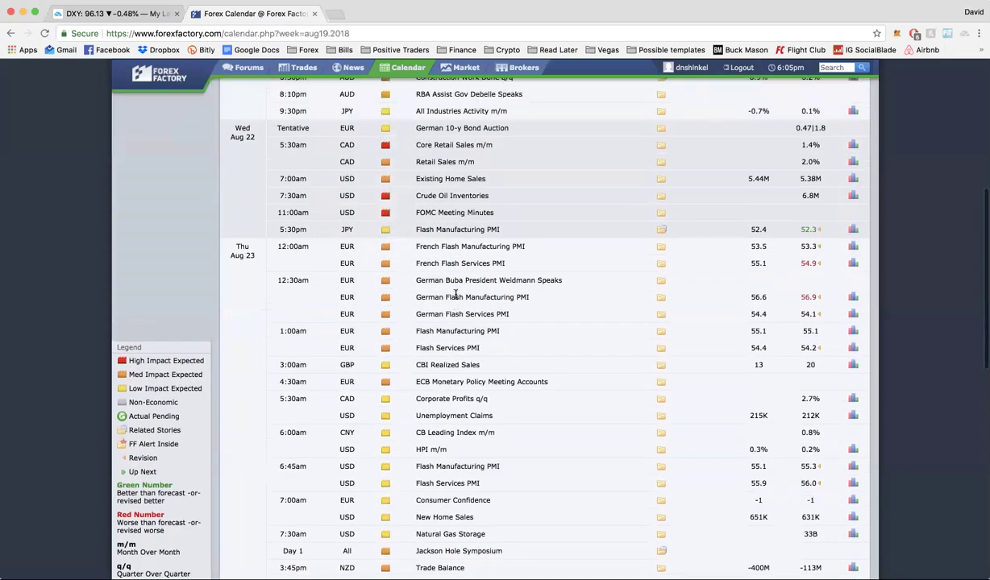
# Return to the TradingView DXY chart and view recent price action on the weekly timeframe
pyautogui.click(133, 16)
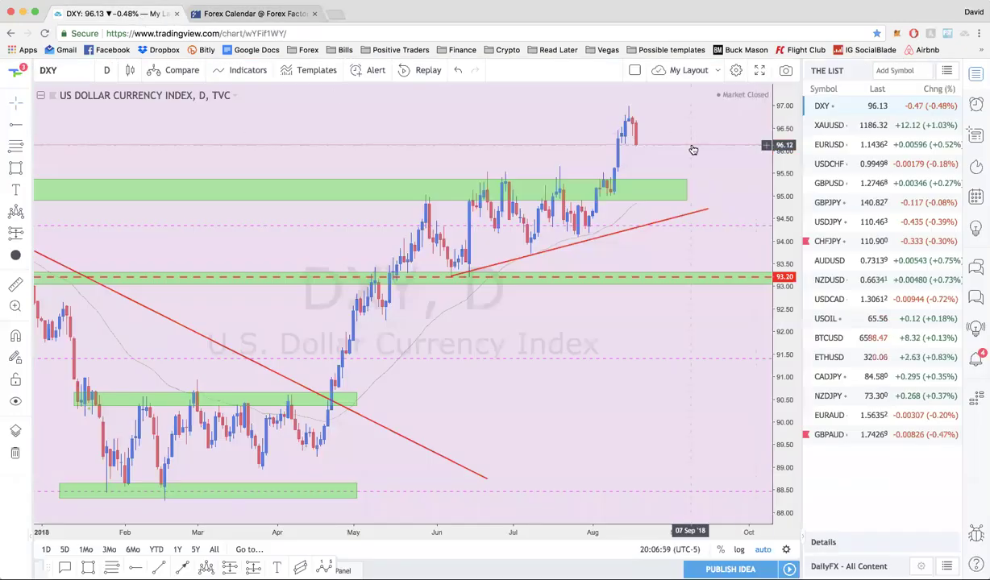
pyautogui.write('1w')
pyautogui.press('Return')
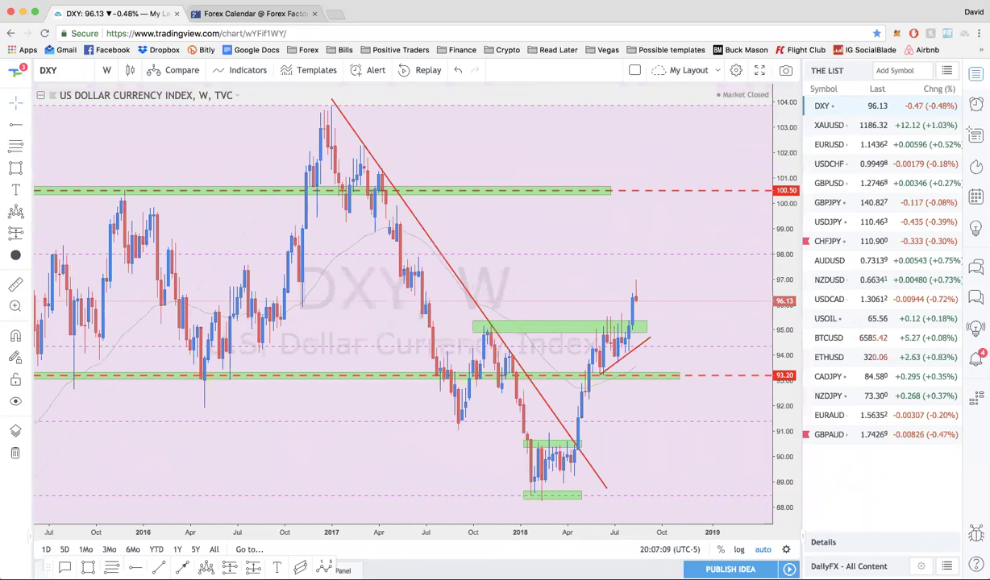
pyautogui.scroll(3, 402, 304)
pyautogui.hscroll(3, 402, 303)
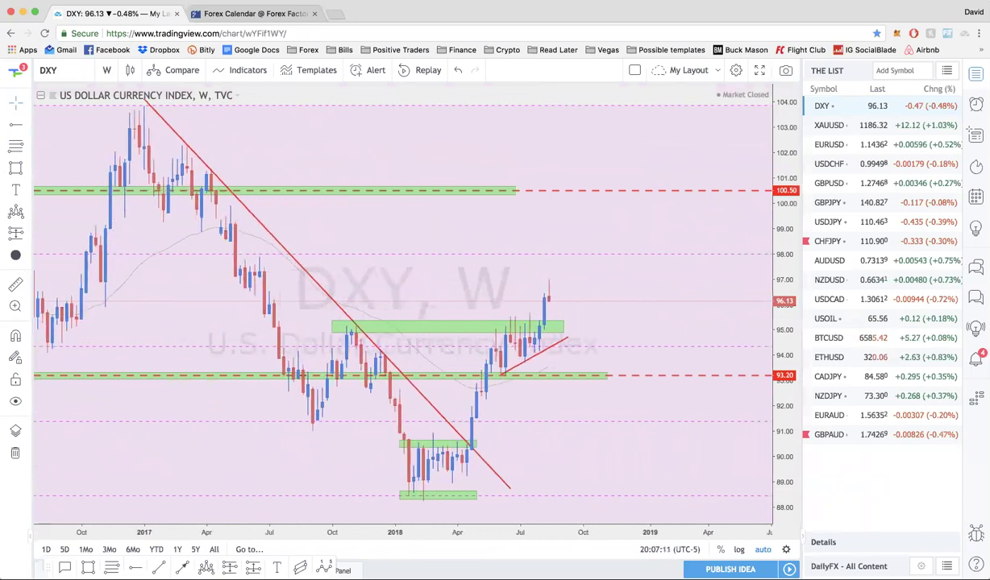
# Set the DXY chart to the daily timeframe and examine recent price relative to the green zone around 95.00
pyautogui.write('1d')
pyautogui.press('Return')
pyautogui.scroll(-3, 402, 303)
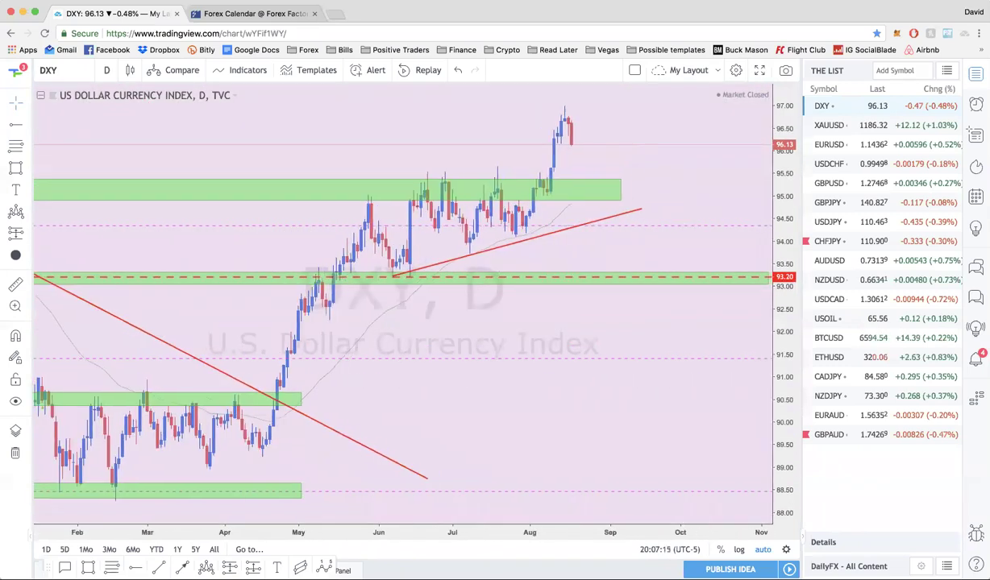
pyautogui.scroll(-4, 402, 303)
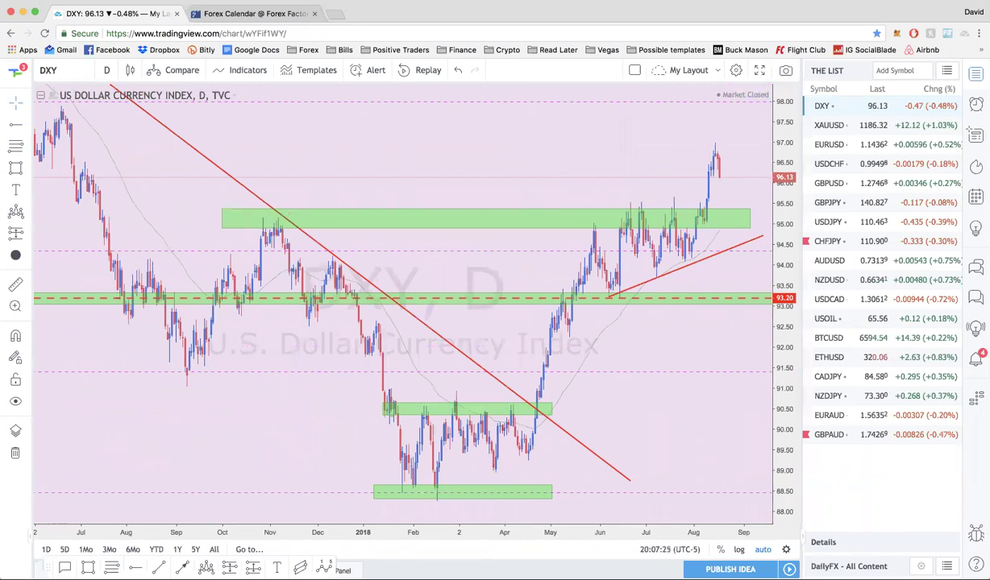
pyautogui.scroll(3, 725, 161)
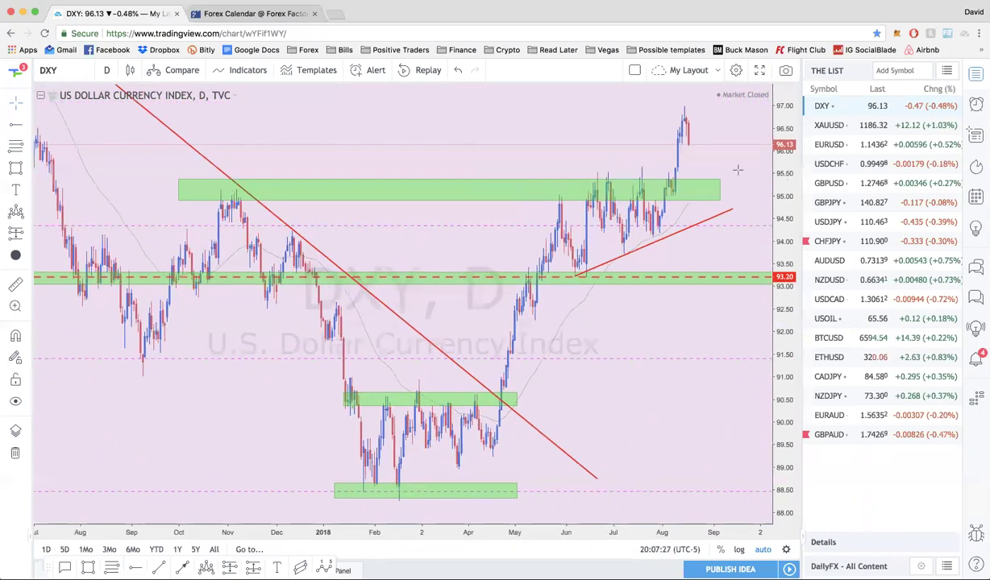
pyautogui.scroll(3, 718, 166)
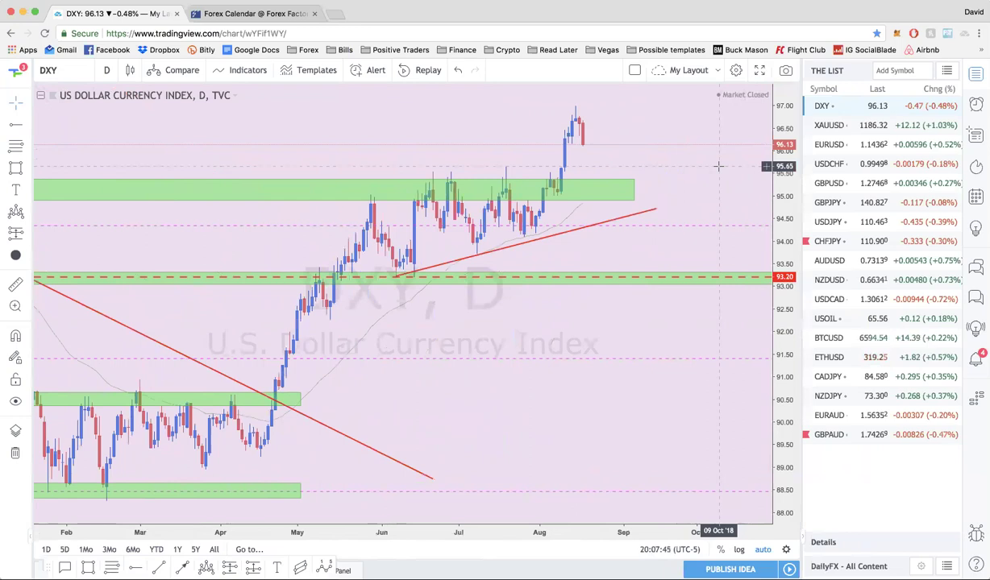
# Open the EURUSD daily chart and bring the full head and shoulders pattern into view
pyautogui.click(874, 144)
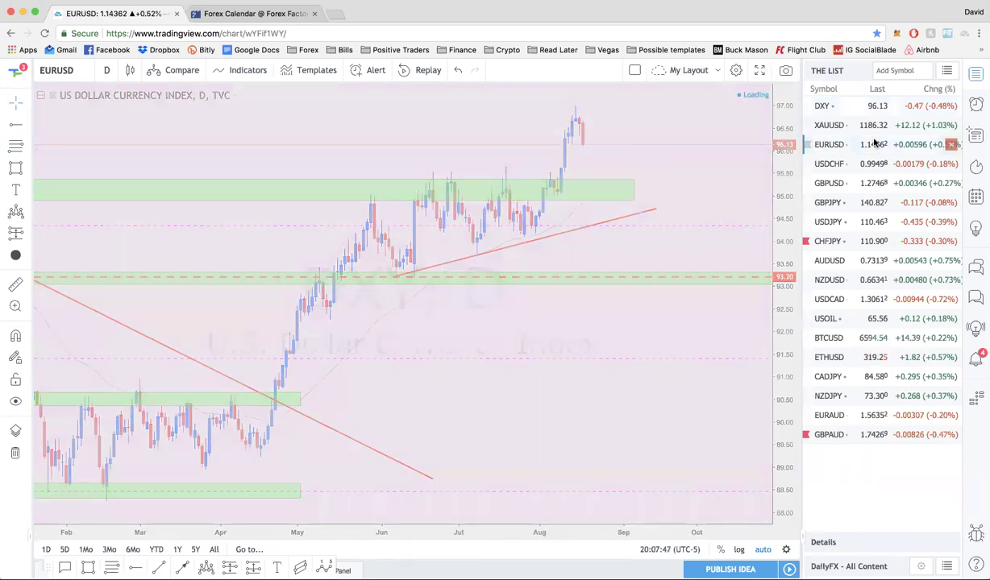
pyautogui.scroll(-3, 621, 221)
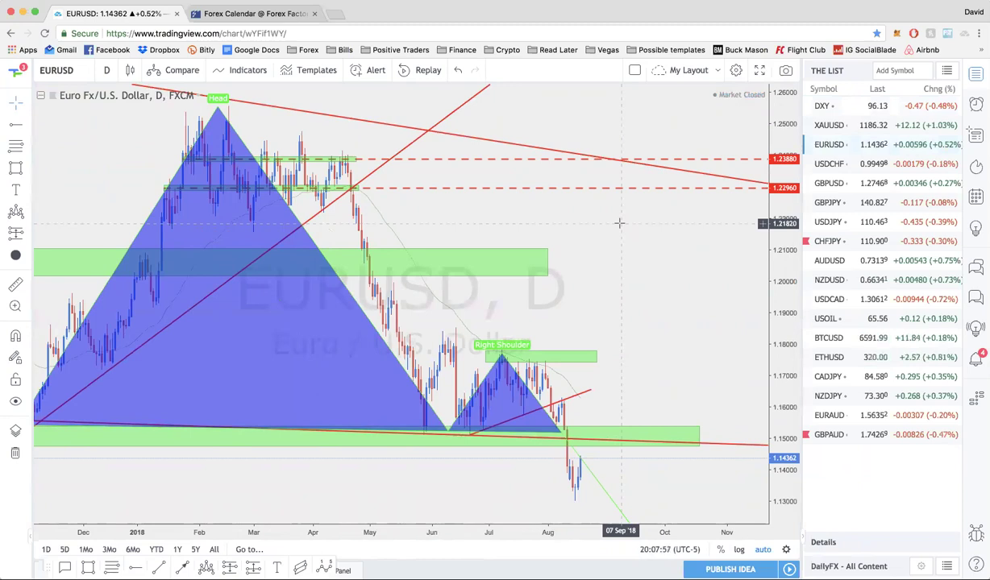
pyautogui.scroll(-6, 619, 224)
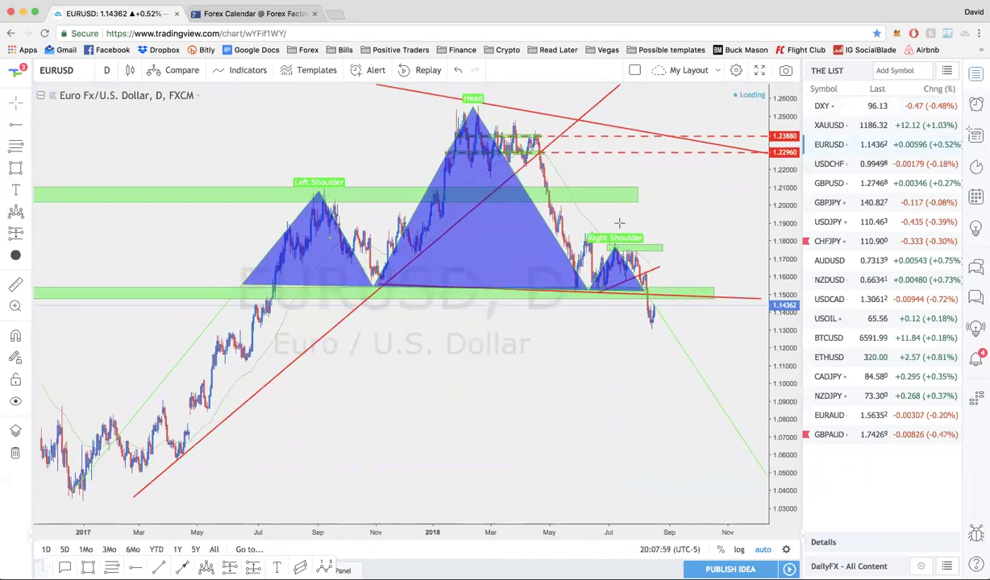
# Set EURUSD to the weekly timeframe and examine the head and shoulders pattern with its green projection line
pyautogui.write('1w')
pyautogui.press('Return')
pyautogui.scroll(8, 619, 223)
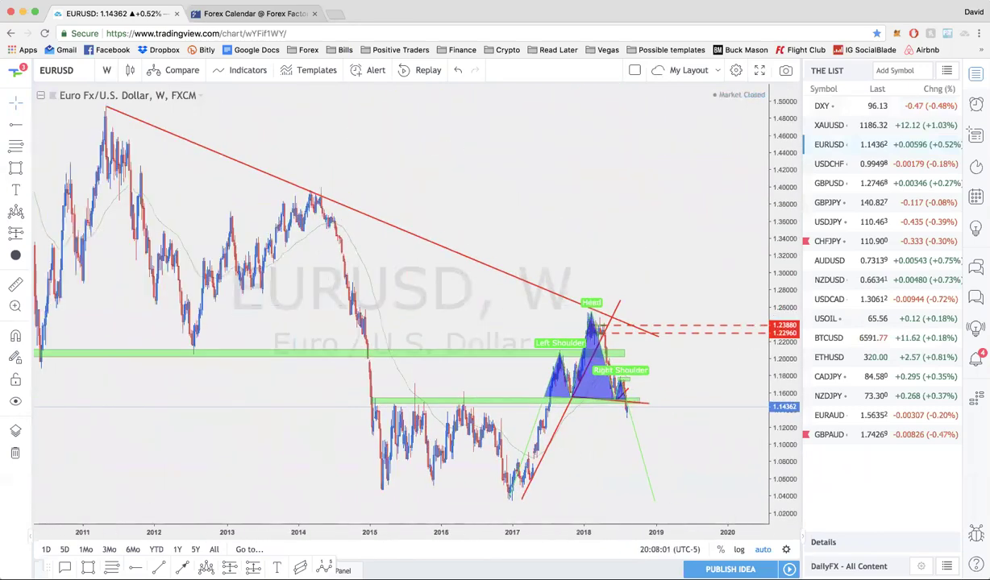
pyautogui.scroll(4, 592, 221)
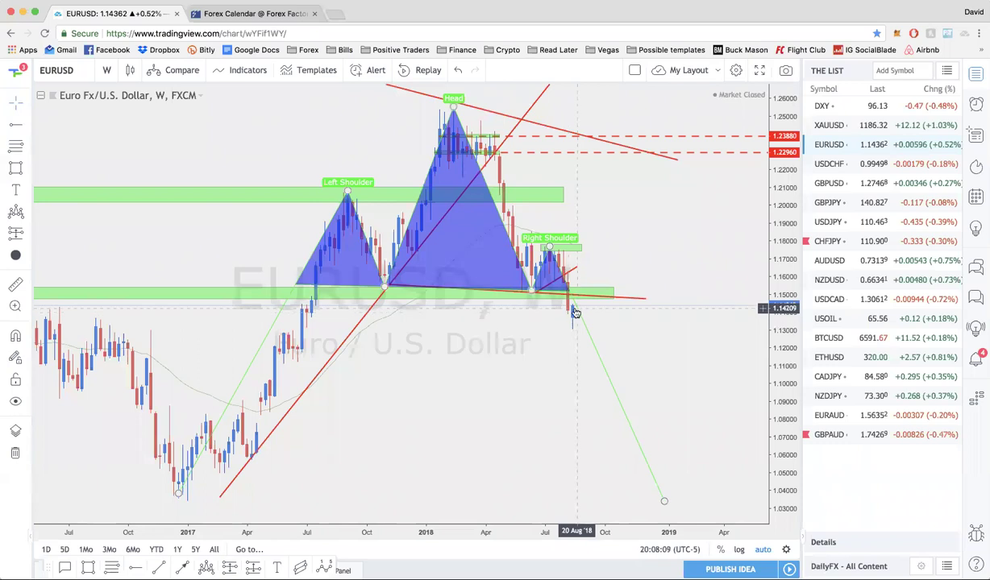
# Return EURUSD to the daily timeframe and examine price around the green neckline zone near 1.15
pyautogui.write('1D')
pyautogui.press('Return')
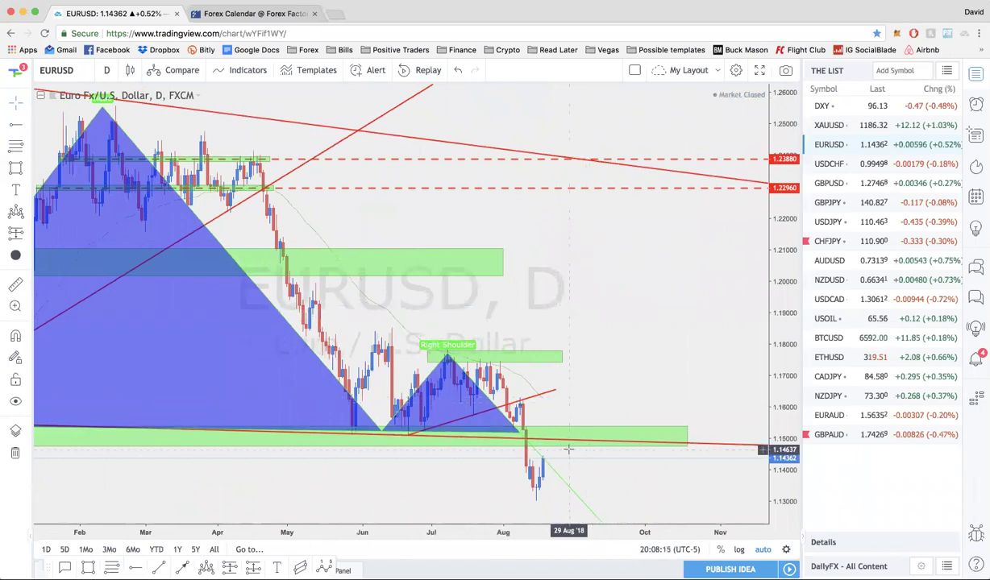
pyautogui.scroll(-3, 558, 449)
pyautogui.scroll(-5, 568, 449)
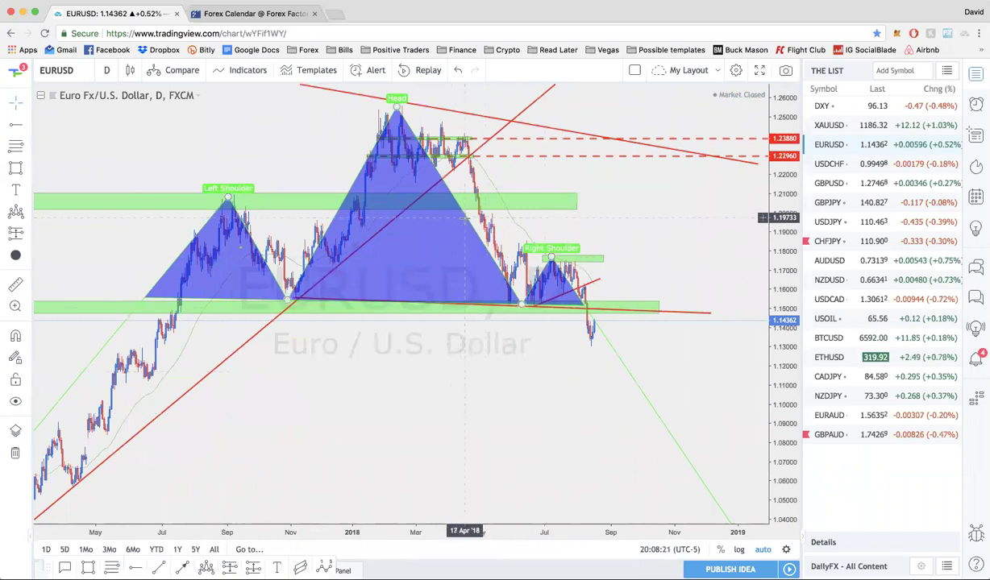
# On the weekly EURUSD chart, circle the early-2017 low and the green projection's end near 1.04, and trace the rally and decline freehand
pyautogui.write('1w')
pyautogui.press('Return')
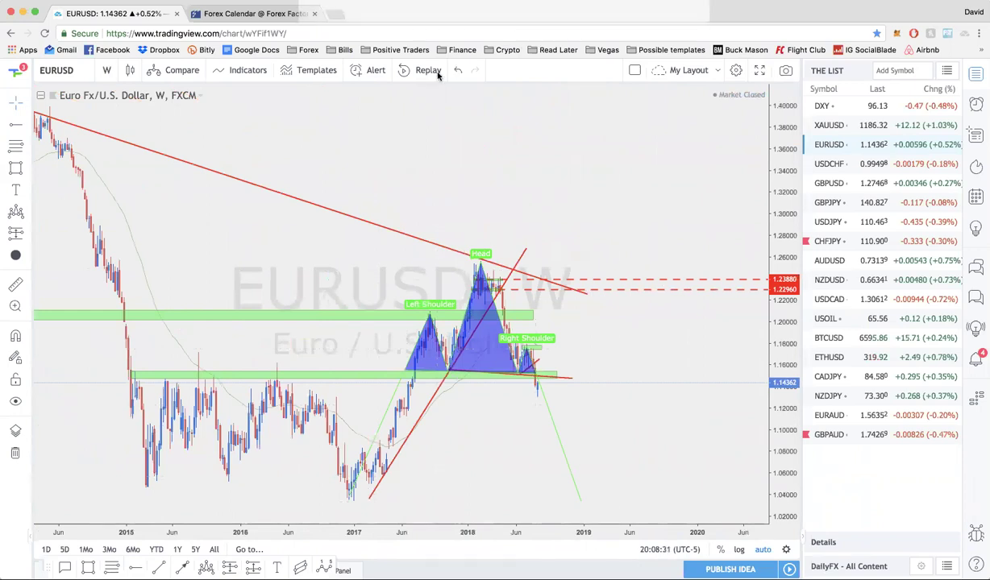
pyautogui.moveTo(359, 414)
pyautogui.mouseDown()
pyautogui.moveTo(306, 428)
pyautogui.moveTo(296, 448)
pyautogui.moveTo(324, 488)
pyautogui.moveTo(370, 494)
pyautogui.moveTo(410, 450)
pyautogui.moveTo(375, 416)
pyautogui.moveTo(446, 300)
pyautogui.moveTo(447, 315)
pyautogui.mouseUp()
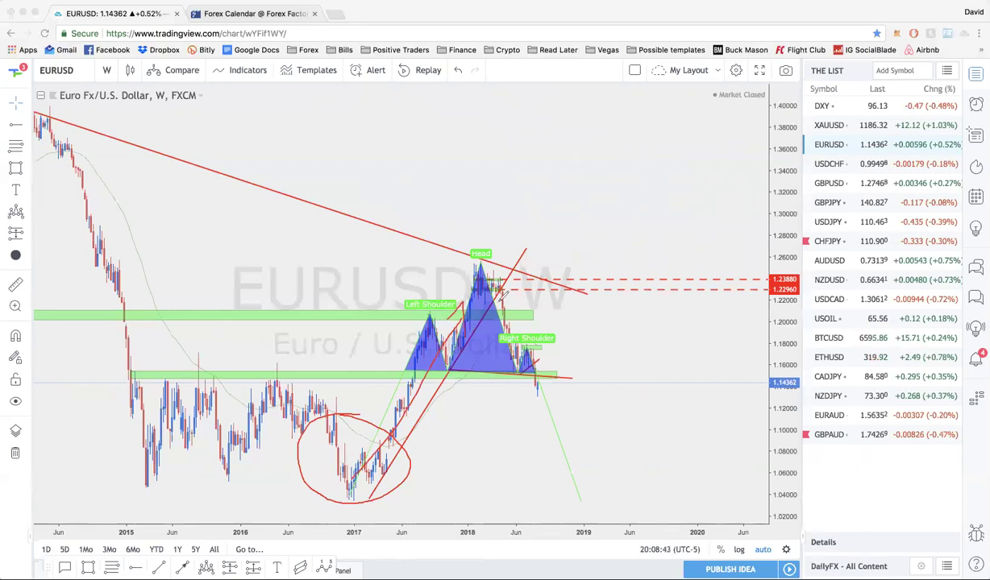
pyautogui.moveTo(511, 308)
pyautogui.mouseDown()
pyautogui.moveTo(502, 342)
pyautogui.moveTo(532, 342)
pyautogui.mouseUp()
pyautogui.moveTo(604, 481)
pyautogui.mouseDown()
pyautogui.moveTo(568, 482)
pyautogui.moveTo(558, 506)
pyautogui.moveTo(616, 514)
pyautogui.moveTo(602, 483)
pyautogui.mouseUp()
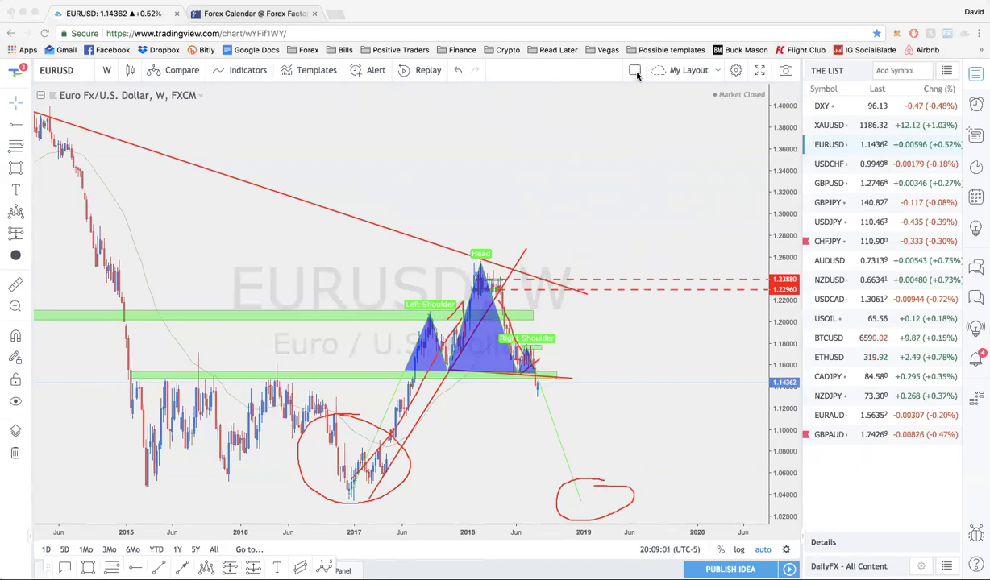
pyautogui.moveTo(632, 491)
pyautogui.mouseDown()
pyautogui.moveTo(623, 514)
pyautogui.moveTo(588, 522)
pyautogui.moveTo(555, 498)
pyautogui.moveTo(580, 477)
pyautogui.mouseUp()
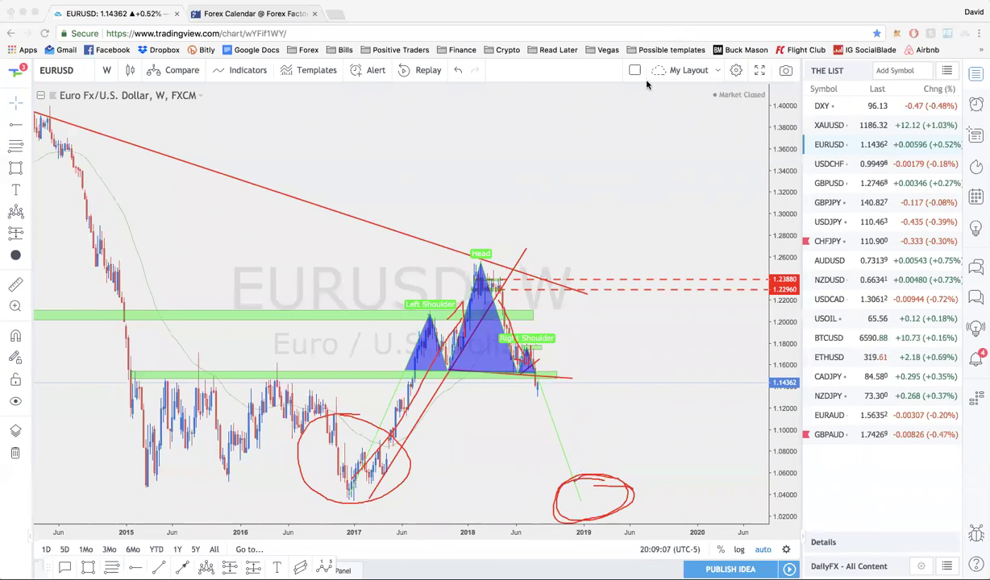
# Clear the freehand markings and return EURUSD to the daily timeframe with the whole head and shoulders pattern in view
pyautogui.press('Escape')
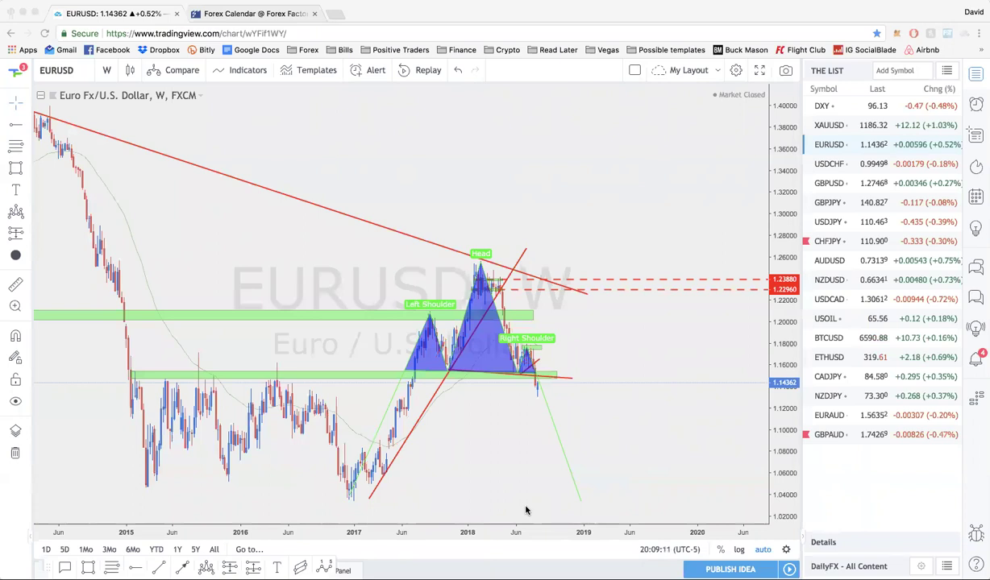
pyautogui.click(544, 486)
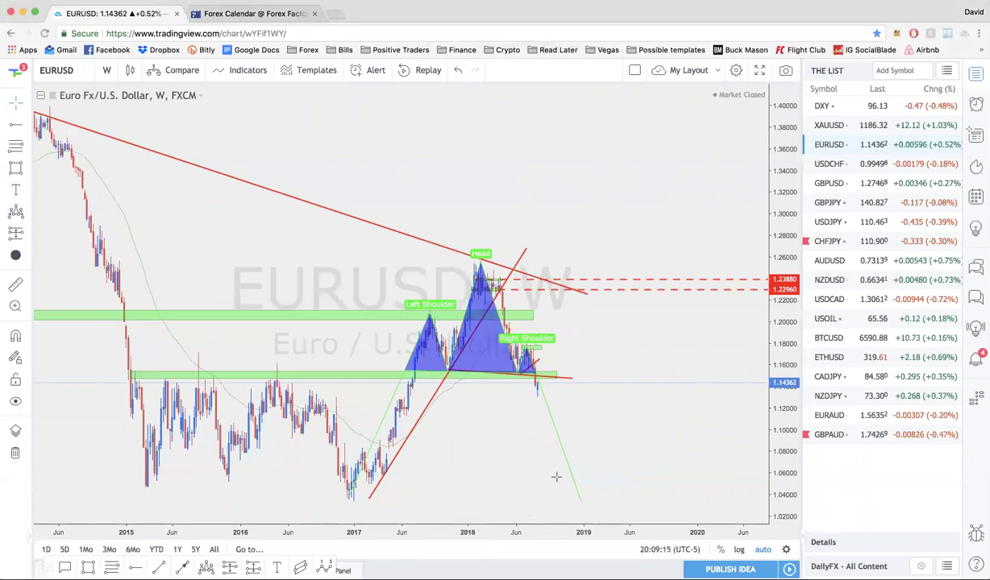
pyautogui.write('1D')
pyautogui.press('Return')
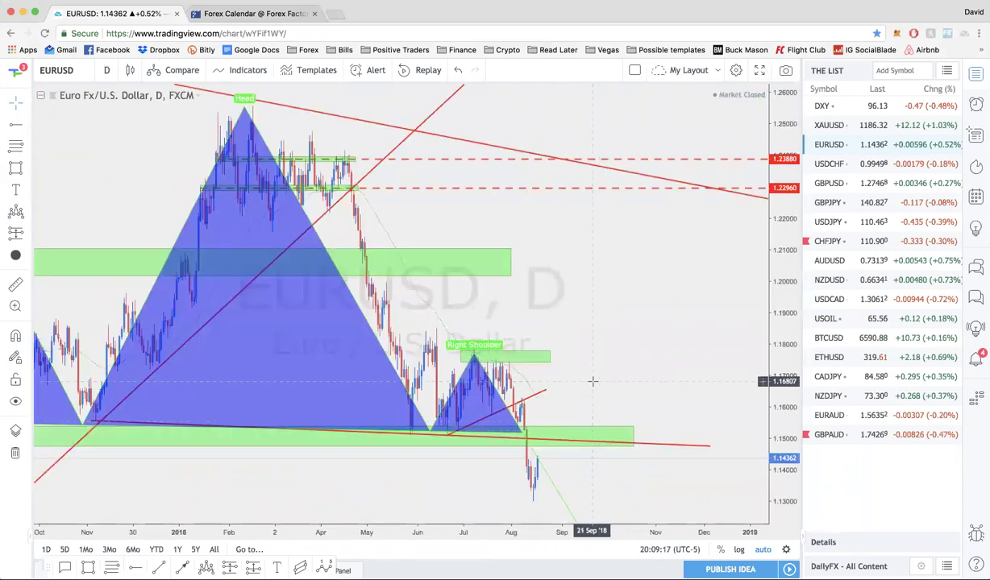
pyautogui.scroll(-5, 598, 420)
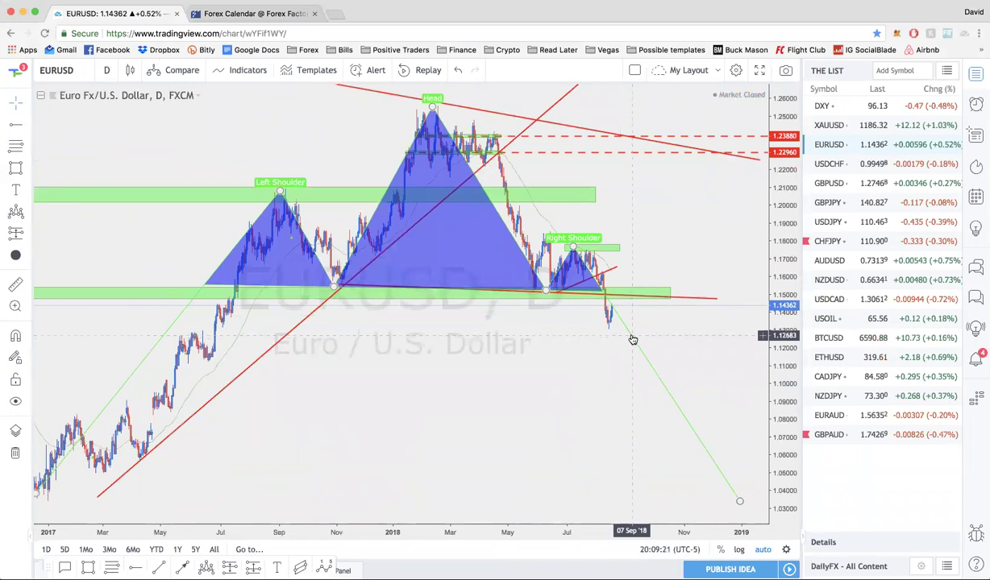
# Open the USDCHF daily chart and examine the long position setup near the lower edge of the green zone
pyautogui.click(829, 165)
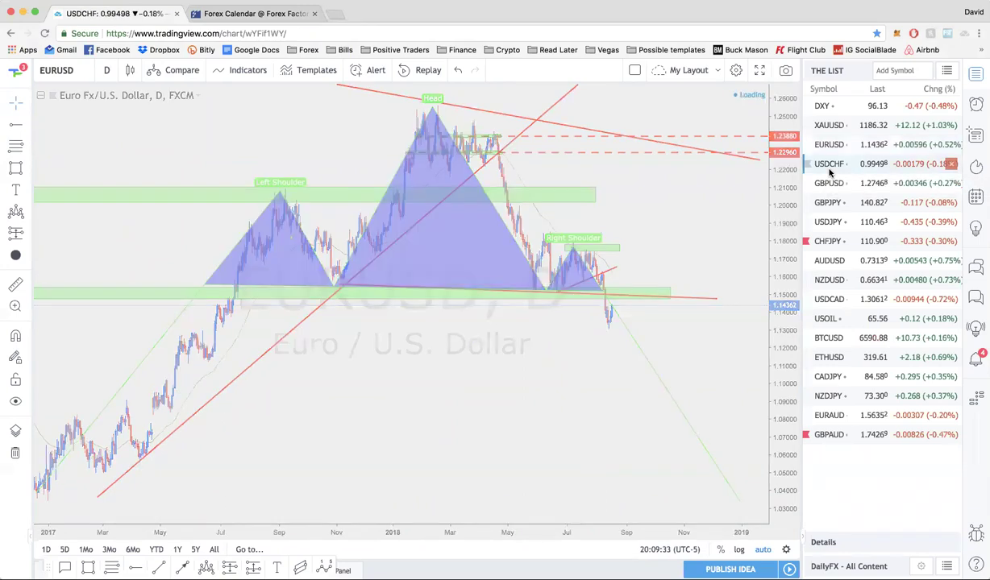
pyautogui.scroll(3, 653, 224)
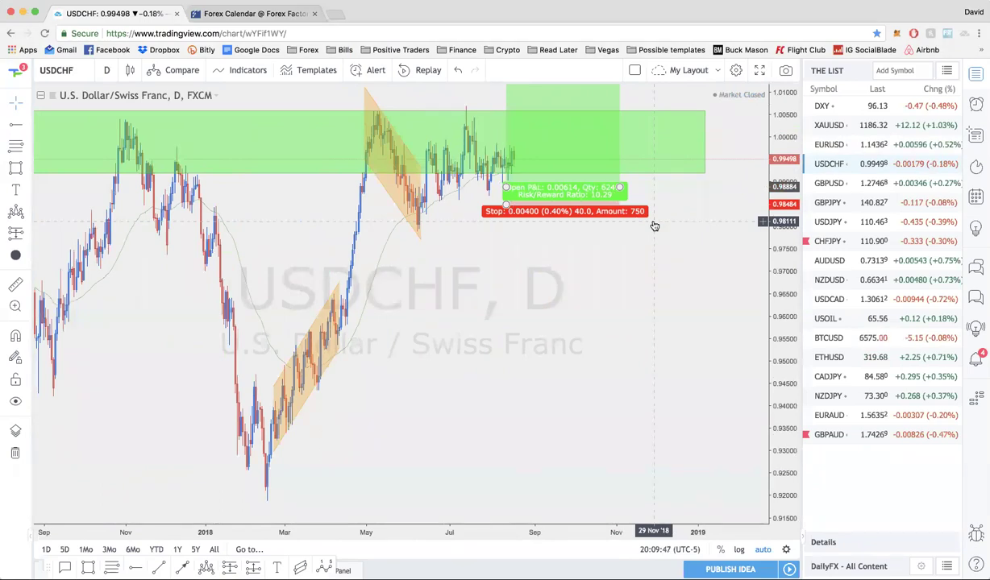
pyautogui.click(862, 144)
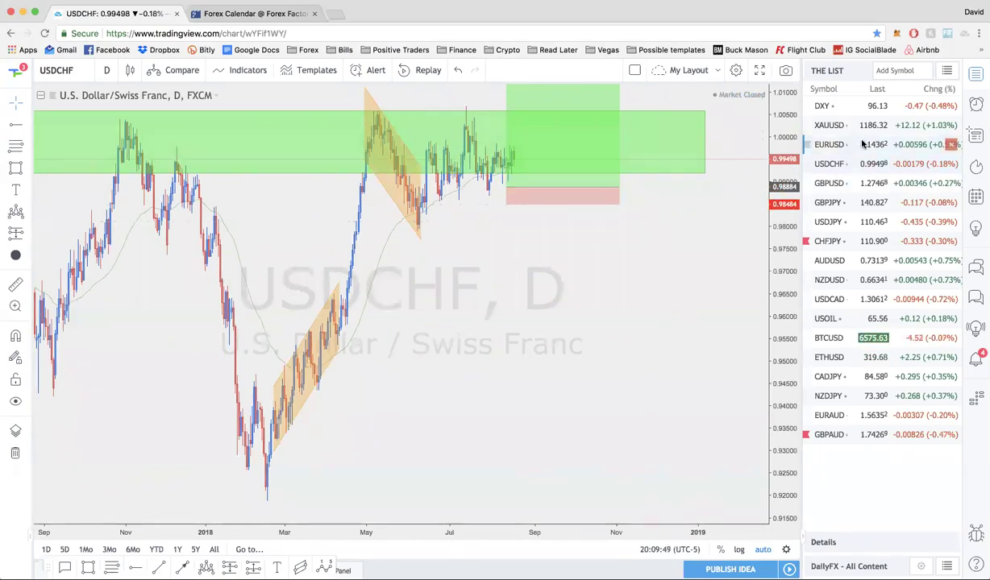
pyautogui.click(854, 165)
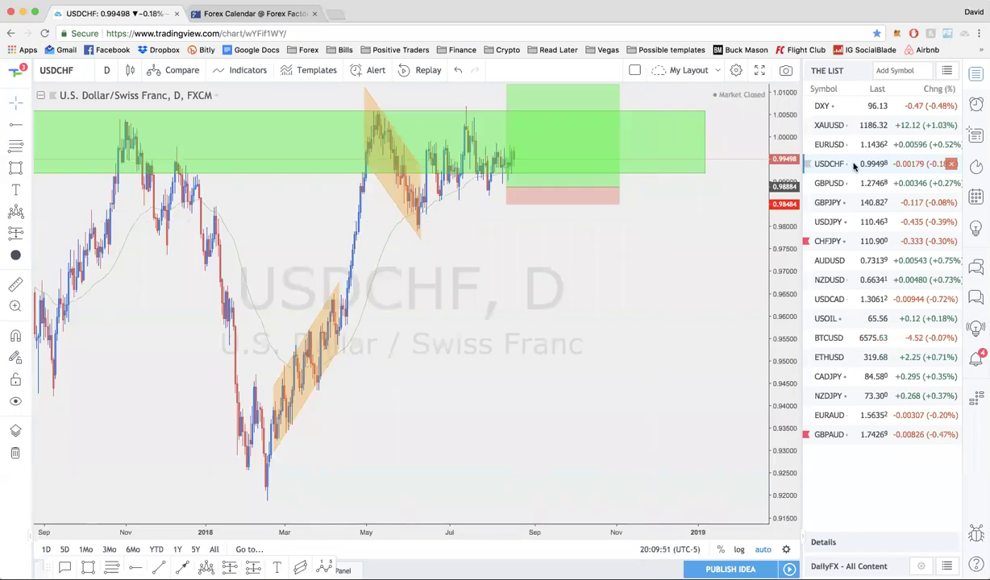
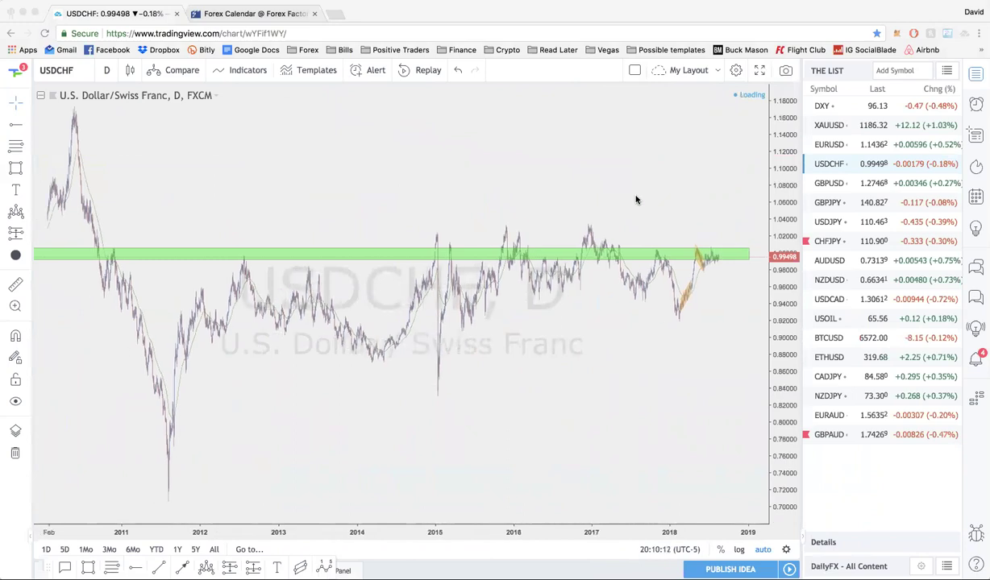
# Examine how USDCHF has traded around the green zone near 1.00 since 2008, and return to the recent daily price action
pyautogui.hscroll(-2, 641, 249)
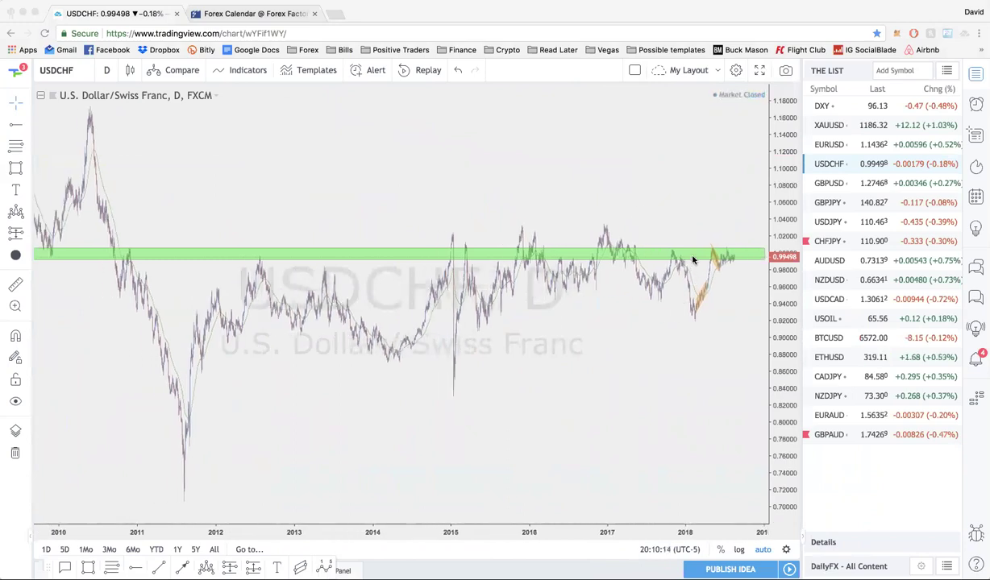
pyautogui.hscroll(3, 634, 253)
pyautogui.hscroll(-10, 634, 253)
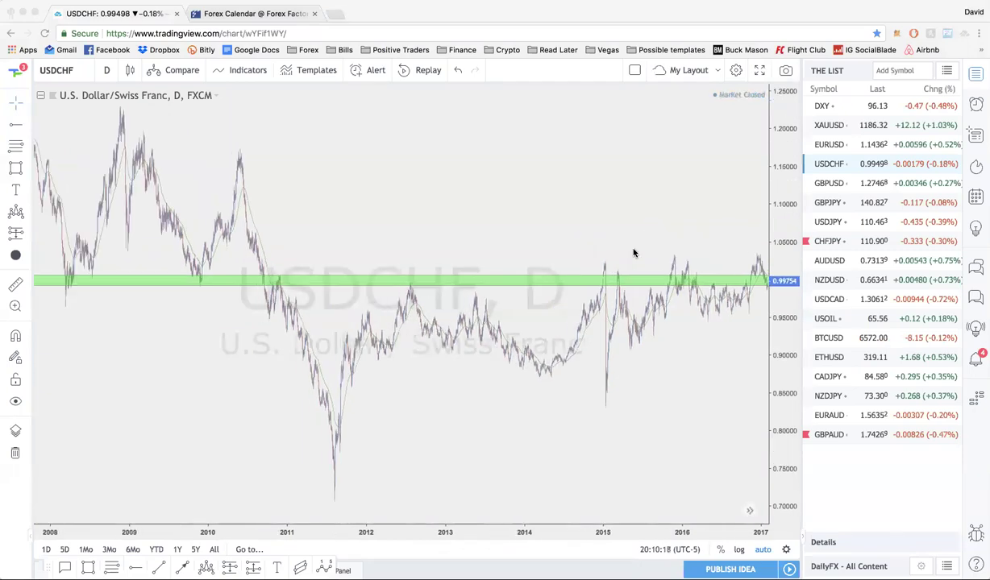
pyautogui.hscroll(10, 633, 253)
pyautogui.scroll(6, 633, 253)
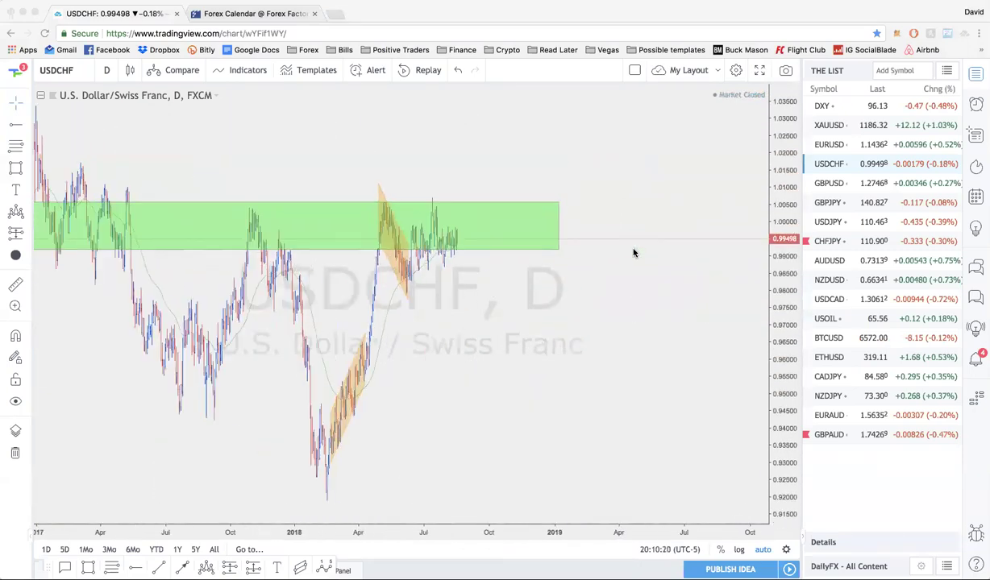
pyautogui.click(581, 175)
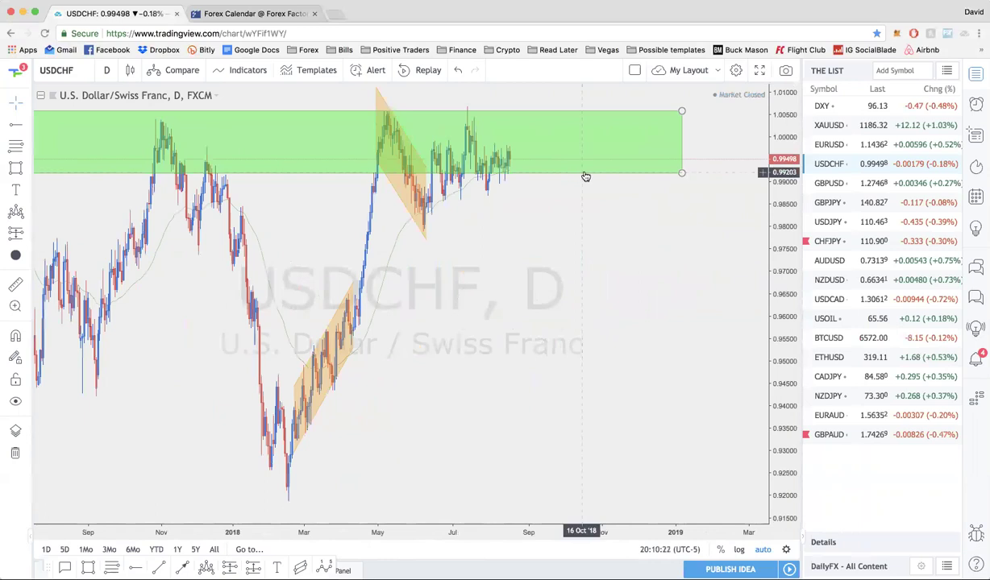
# Replace the wide green zone on USDCHF with a narrow rectangle from 7 June to late August 2018, about 0.9960 to 0.9977
pyautogui.press('Delete')
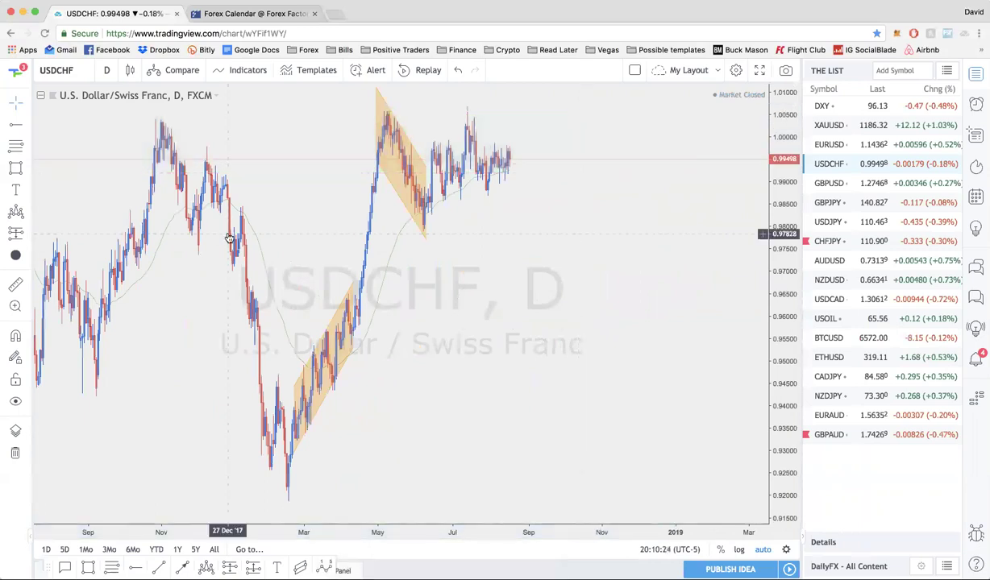
pyautogui.click(422, 147)
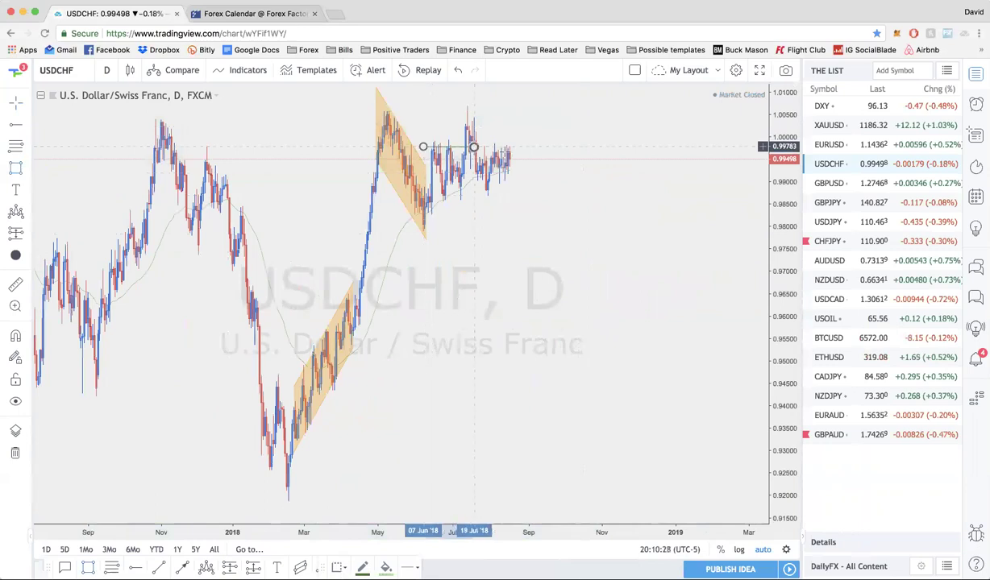
pyautogui.click(534, 155)
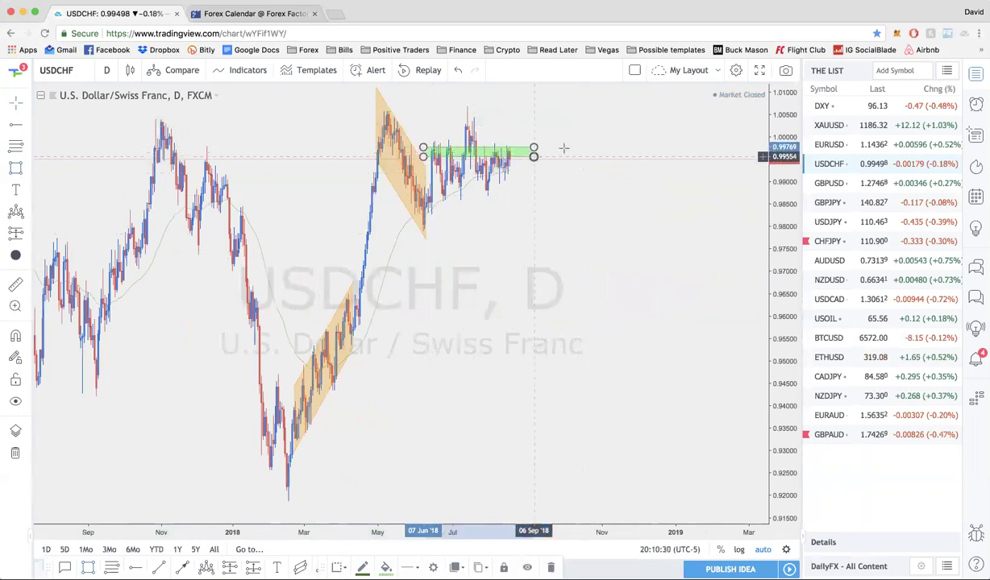
pyautogui.moveTo(534, 151); pyautogui.dragTo(523, 155)
pyautogui.click(556, 145)
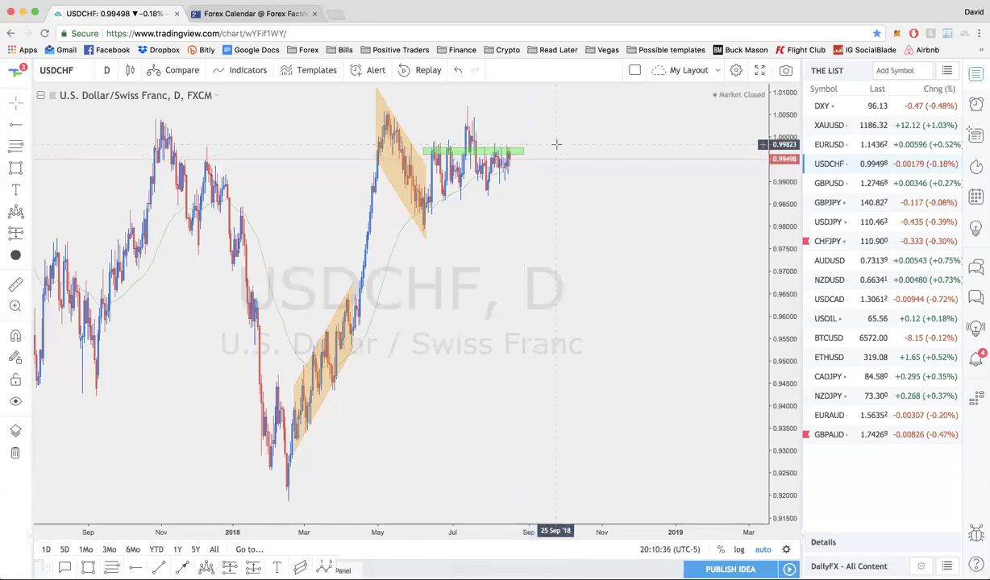
# Place a dashed red horizontal ray starting at 13 June 2018 along the upper edge of the narrow green rectangle
pyautogui.scroll(5, 556, 145)
pyautogui.scroll(3, 556, 144)
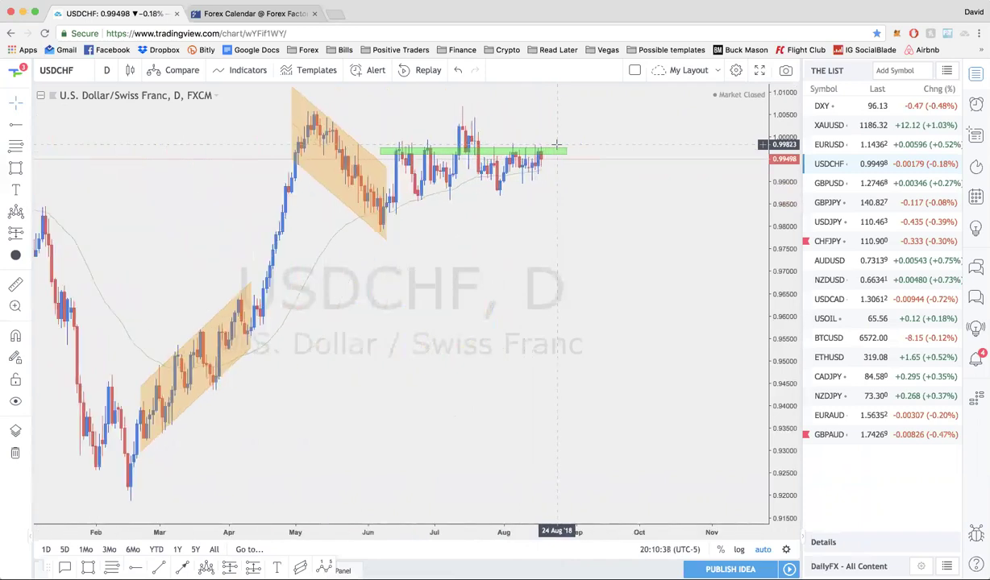
pyautogui.rightClick(556, 146)
pyautogui.click(488, 103)
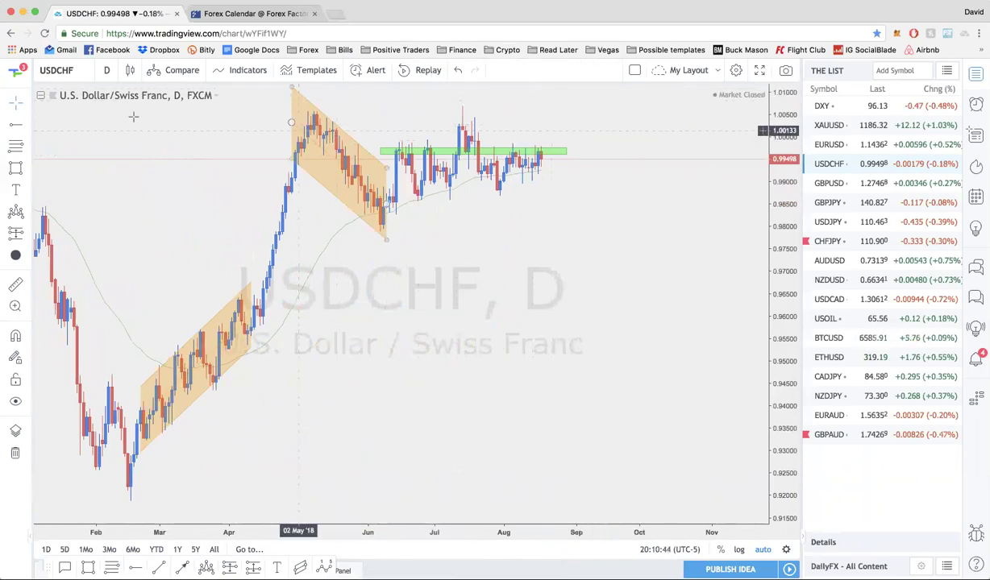
pyautogui.click(16, 126)
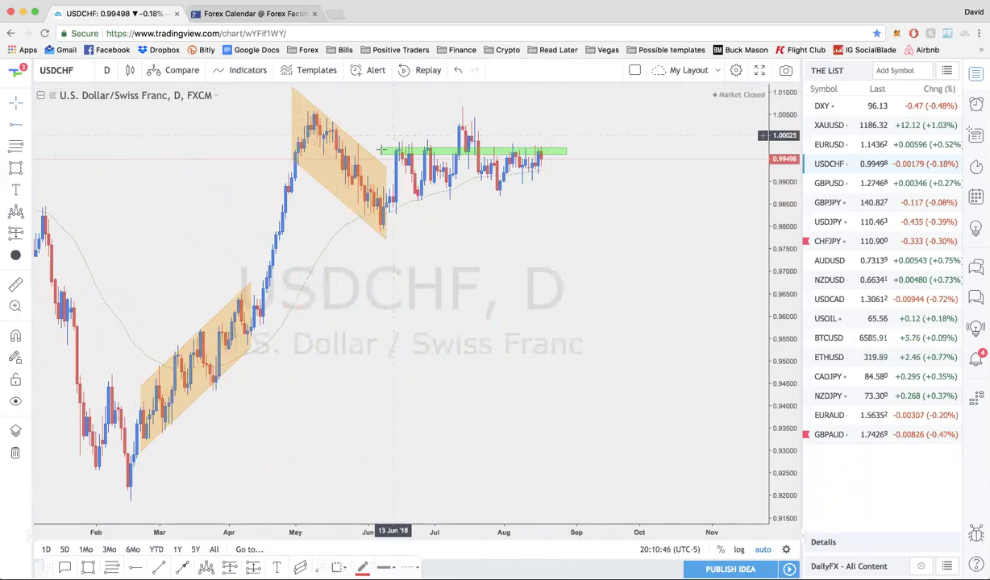
pyautogui.click(392, 148)
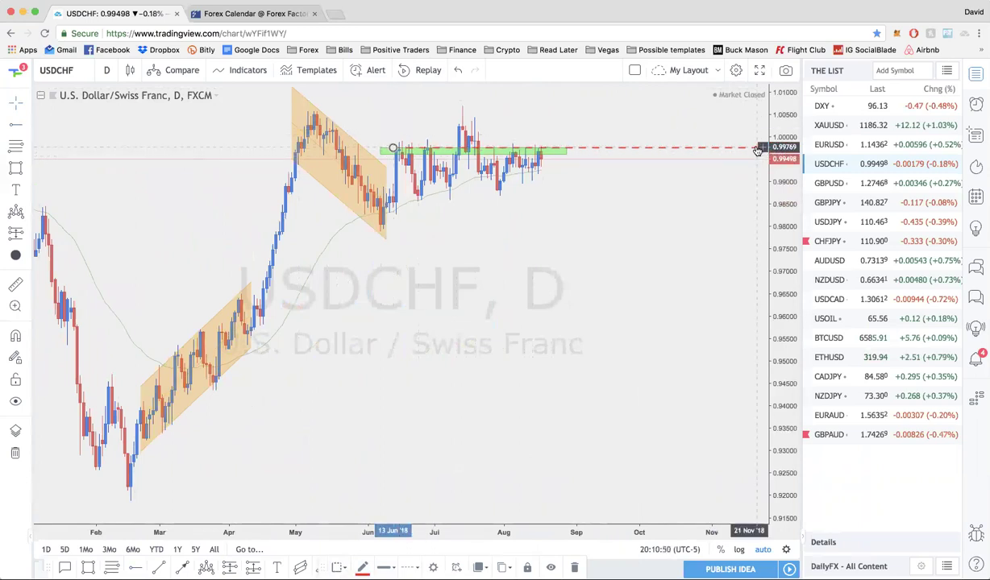
# Set the dashed red horizontal ray's price coordinate to 1
pyautogui.doubleClick(758, 149)
pyautogui.press('BackSpace')
pyautogui.press('BackSpace')
pyautogui.press('BackSpace')
pyautogui.press('BackSpace')
pyautogui.press('BackSpace')
pyautogui.press('BackSpace')
pyautogui.press('BackSpace')
pyautogui.write('1')
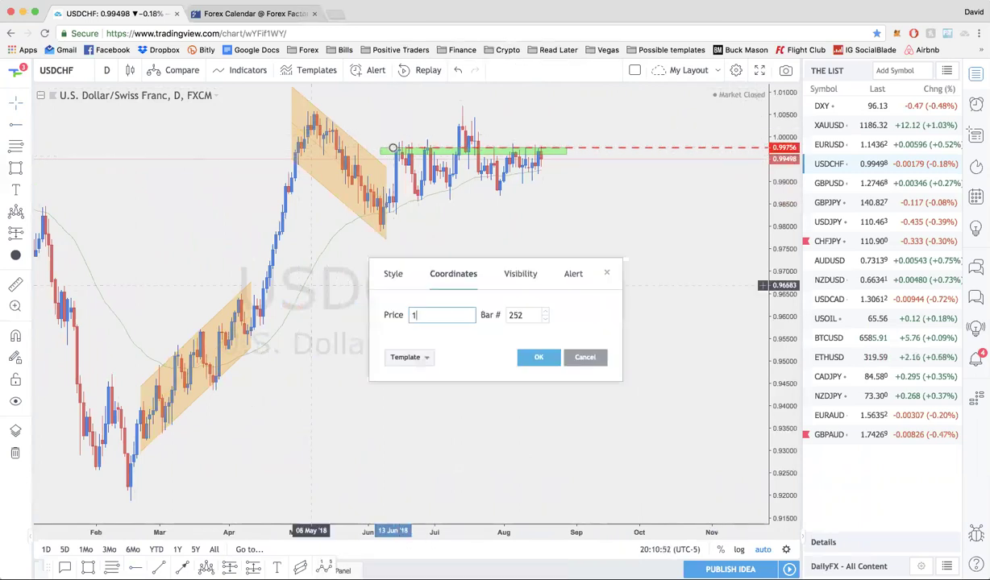
pyautogui.click(539, 359)
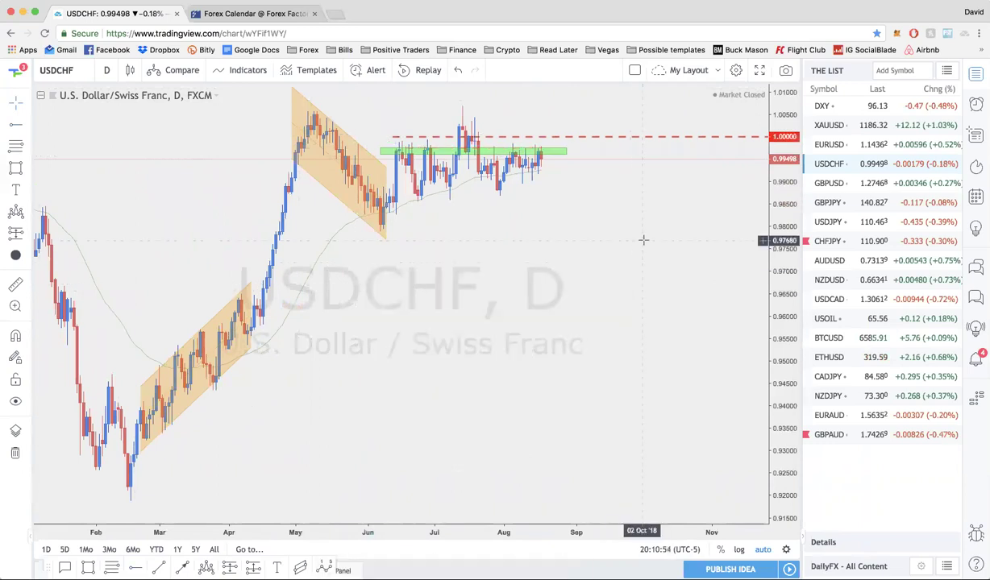
# Enlarge the green rectangle around the dashed 1.00000 ray so it spans about 0.9967 to 1.0010
pyautogui.scroll(5, 643, 240)
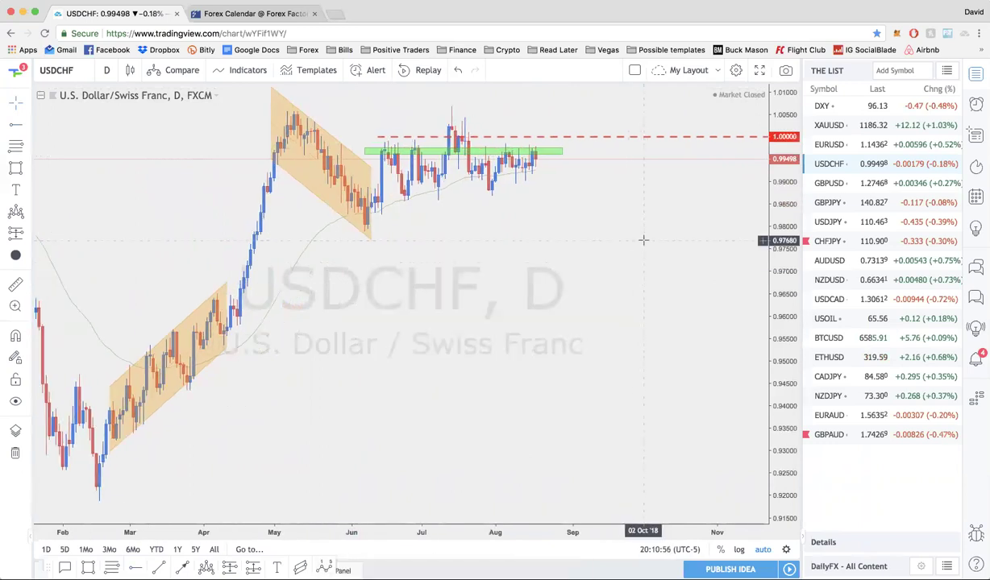
pyautogui.moveTo(481, 169); pyautogui.dragTo(482, 147)
pyautogui.moveTo(582, 152); pyautogui.dragTo(586, 168)
pyautogui.click(636, 174)
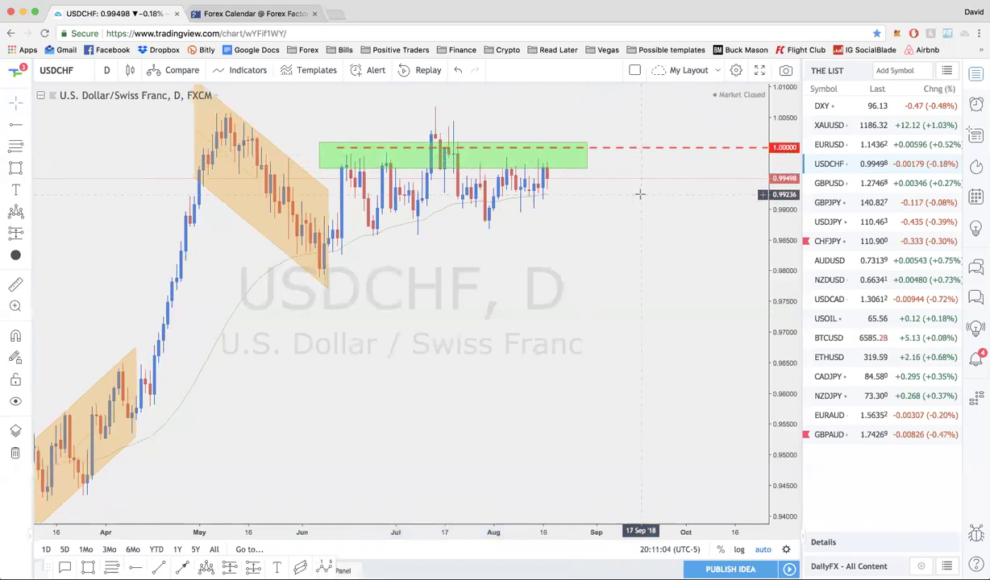
pyautogui.scroll(-3, 639, 194)
pyautogui.scroll(-2, 658, 165)
pyautogui.press('1')
pyautogui.press('Escape')
pyautogui.hscroll(5, 597, 195)
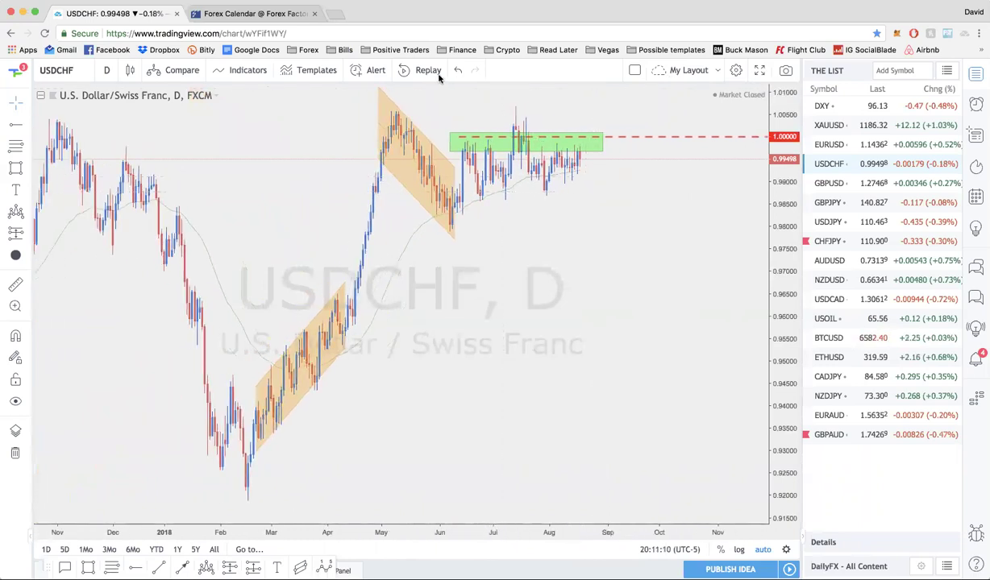
# Circle the USDCHF rally from March to June freehand, sketch a rising arrow from the current price, and clear the markings
pyautogui.hotkey('ctrl', 'Tab')
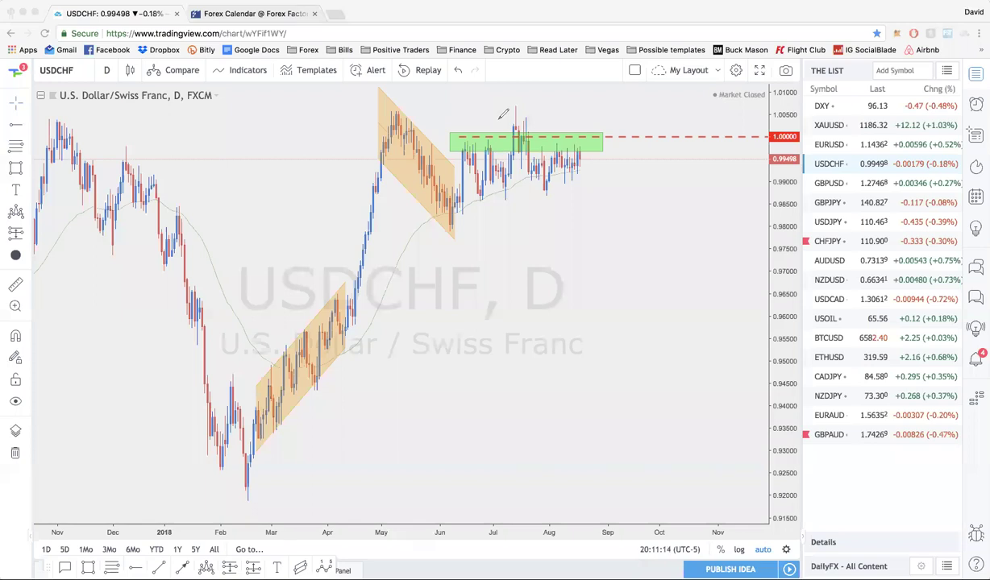
pyautogui.moveTo(433, 141)
pyautogui.mouseDown()
pyautogui.moveTo(407, 141)
pyautogui.moveTo(326, 243)
pyautogui.moveTo(329, 432)
pyautogui.moveTo(441, 101)
pyautogui.mouseUp()
pyautogui.moveTo(578, 158)
pyautogui.mouseDown()
pyautogui.moveTo(653, 39)
pyautogui.moveTo(660, 48)
pyautogui.mouseUp()
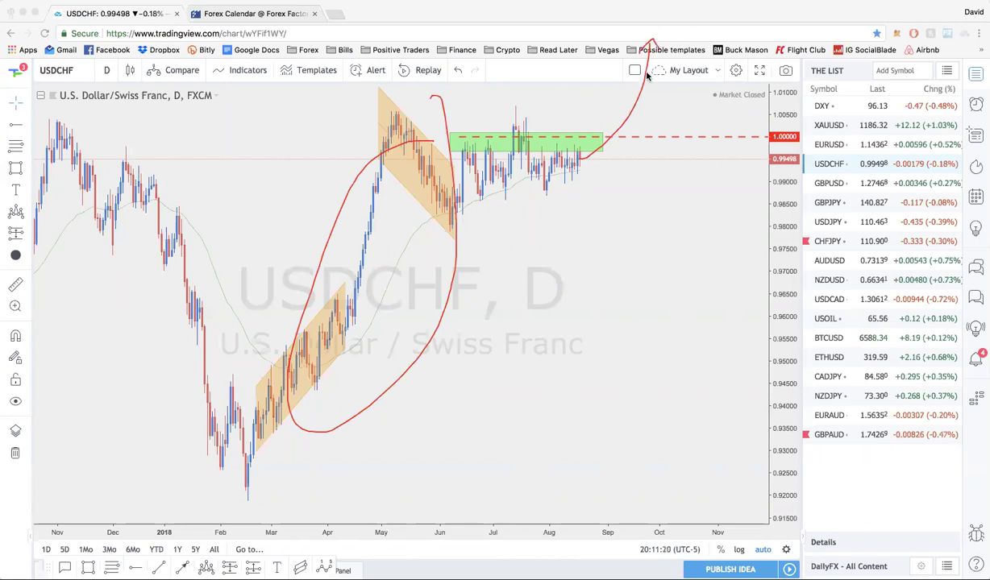
pyautogui.press('Escape')
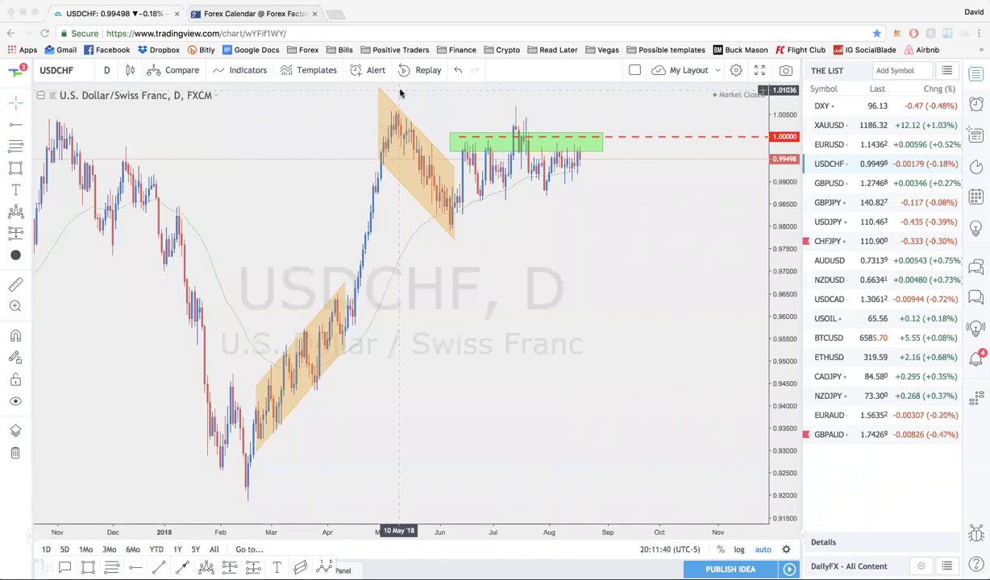
pyautogui.scroll(-2, 400, 93)
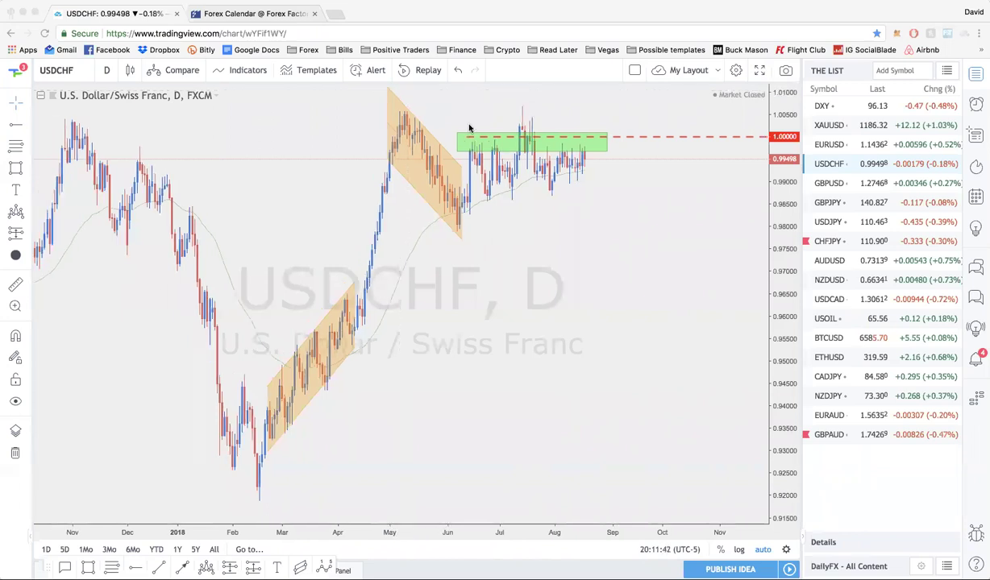
pyautogui.moveTo(400, 93); pyautogui.dragTo(470, 129)
pyautogui.scroll(3, 470, 129)
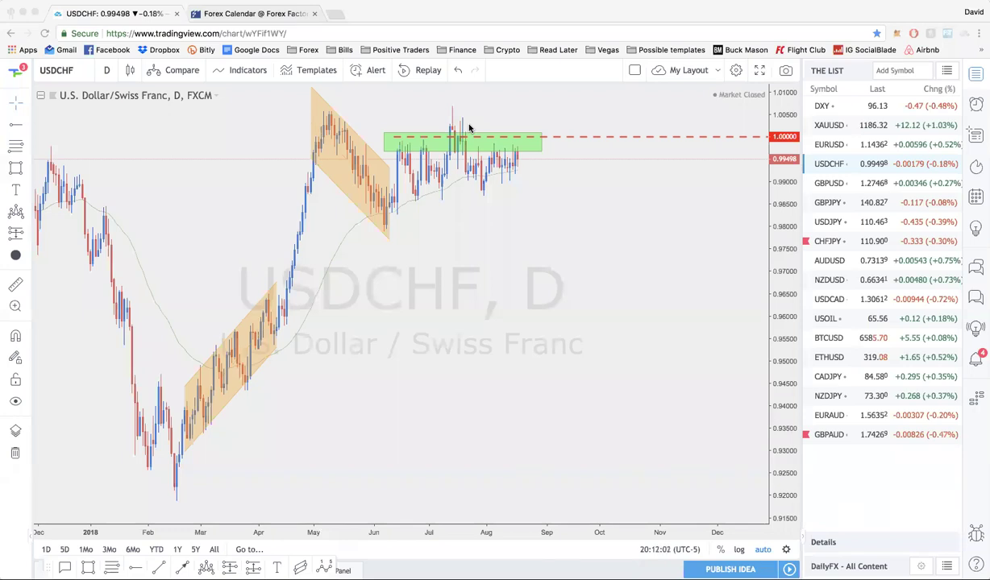
# On the EURUSD daily chart, circle the late-April decline and the neckline retest near 1.15, and sketch an arrow between the mid-May and mid-June highs
pyautogui.click(856, 151)
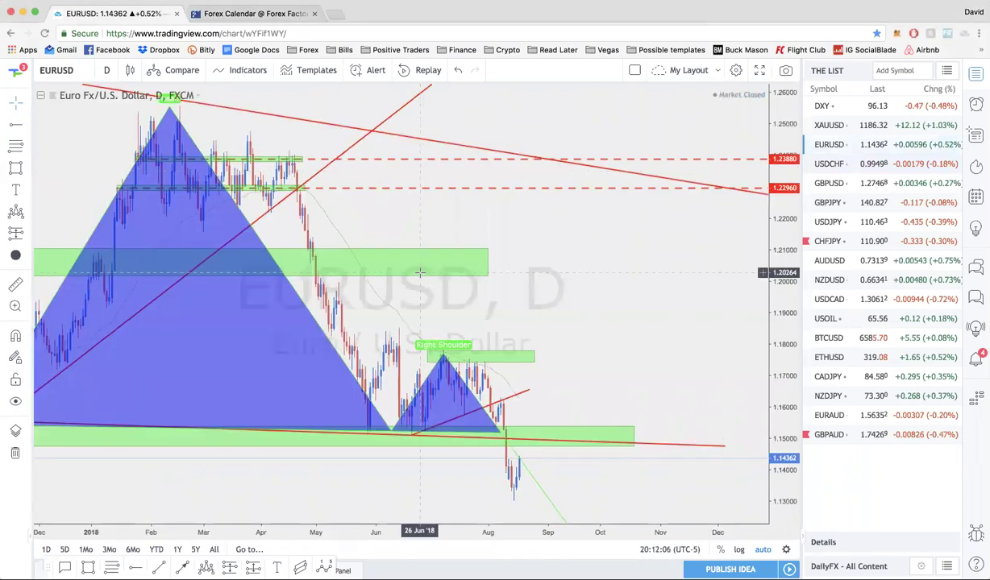
pyautogui.scroll(-4, 419, 273)
pyautogui.scroll(4, 419, 272)
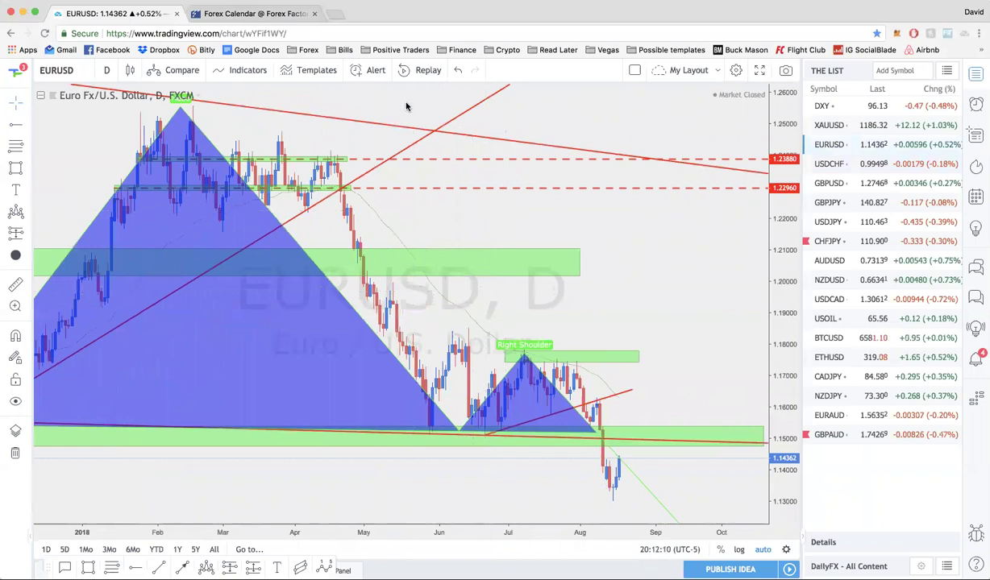
pyautogui.moveTo(342, 187)
pyautogui.mouseDown()
pyautogui.moveTo(396, 273)
pyautogui.moveTo(372, 192)
pyautogui.moveTo(346, 182)
pyautogui.mouseUp()
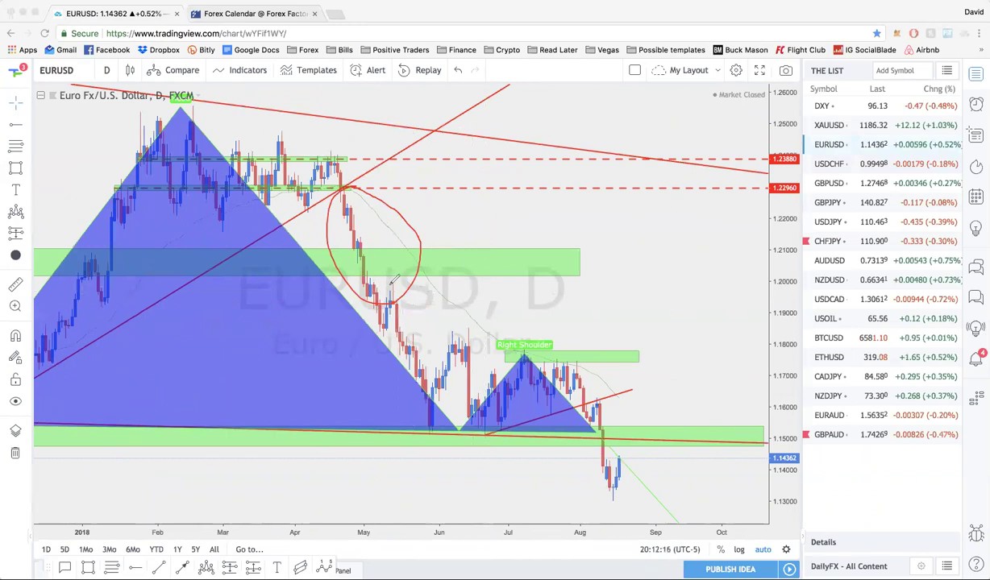
pyautogui.moveTo(394, 282)
pyautogui.mouseDown()
pyautogui.moveTo(446, 313)
pyautogui.moveTo(441, 322)
pyautogui.moveTo(459, 300)
pyautogui.mouseUp()
pyautogui.moveTo(660, 432)
pyautogui.mouseDown()
pyautogui.moveTo(607, 447)
pyautogui.moveTo(659, 428)
pyautogui.mouseUp()
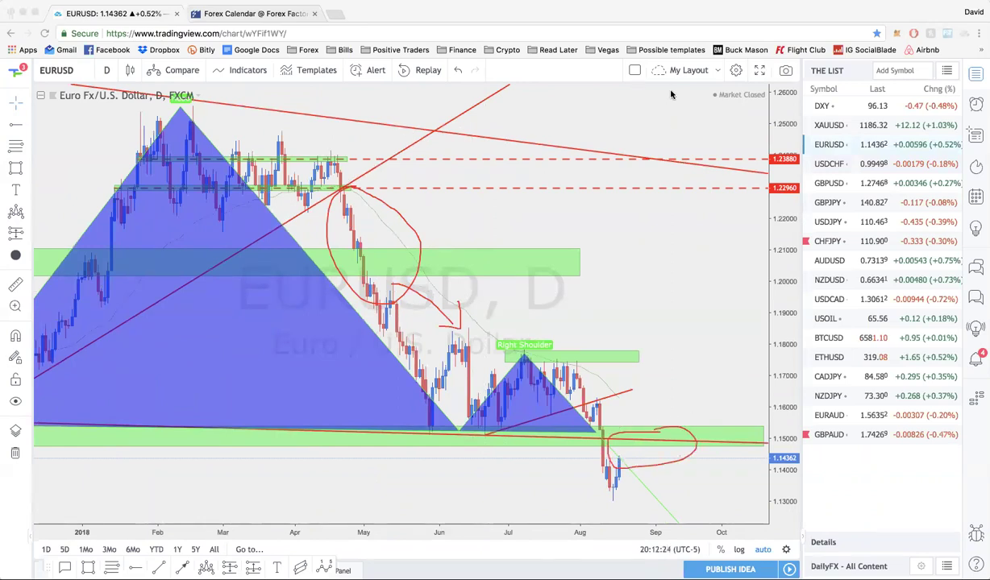
# Clear the freehand markings and examine EURUSD's whole head and shoulders pattern and its recent price action
pyautogui.press('Escape')
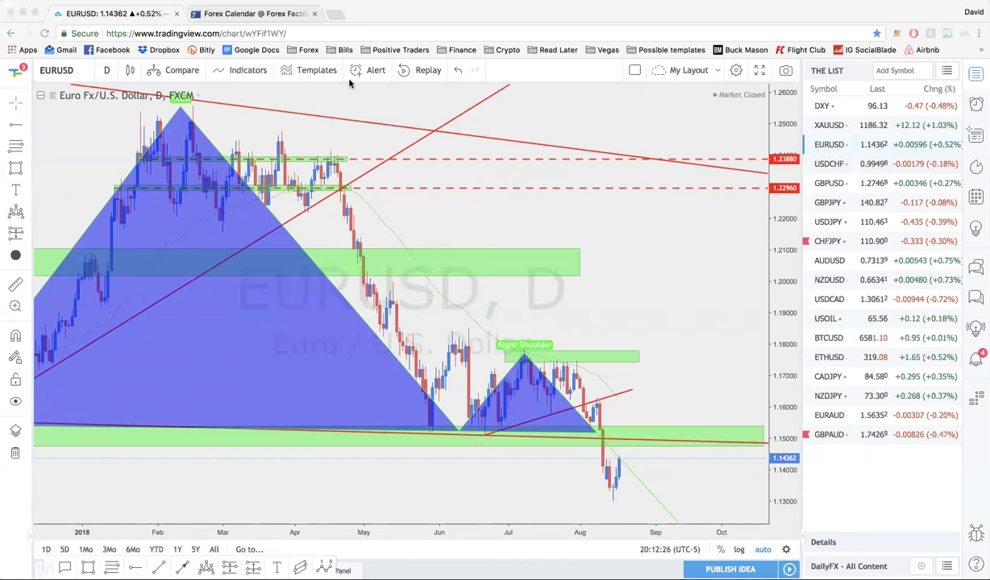
pyautogui.scroll(-3, 453, 197)
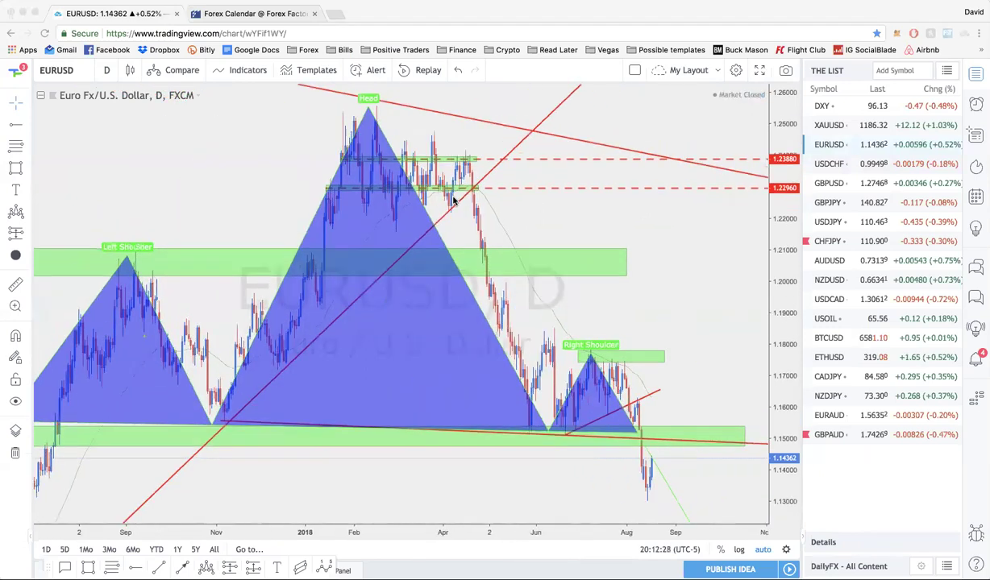
pyautogui.scroll(-3, 453, 201)
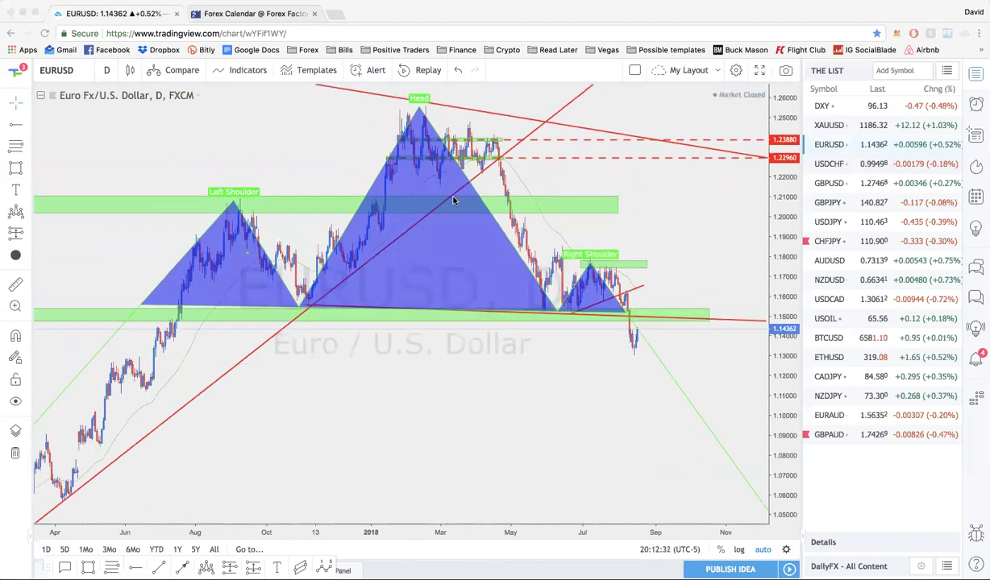
pyautogui.scroll(-4, 453, 201)
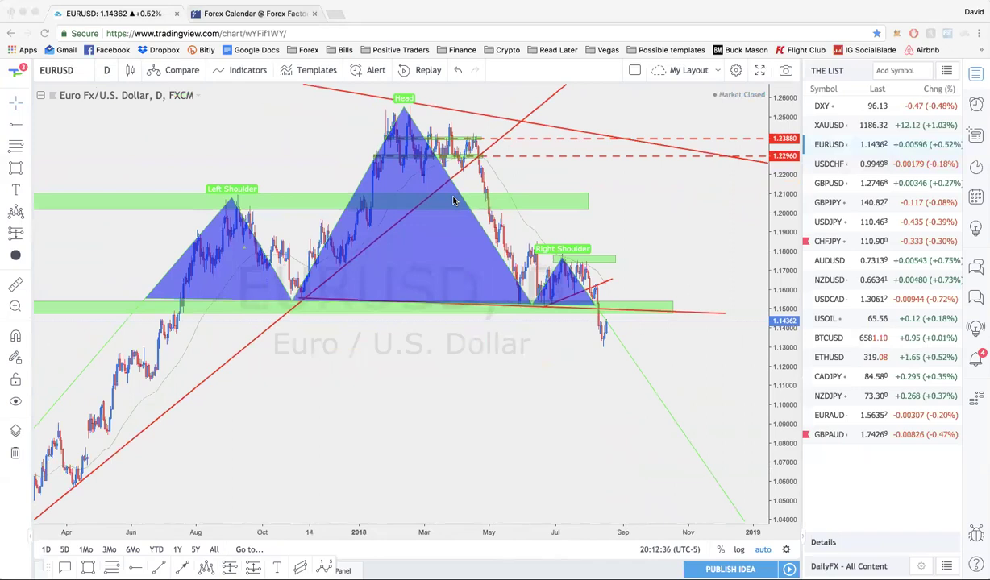
pyautogui.scroll(3, 453, 201)
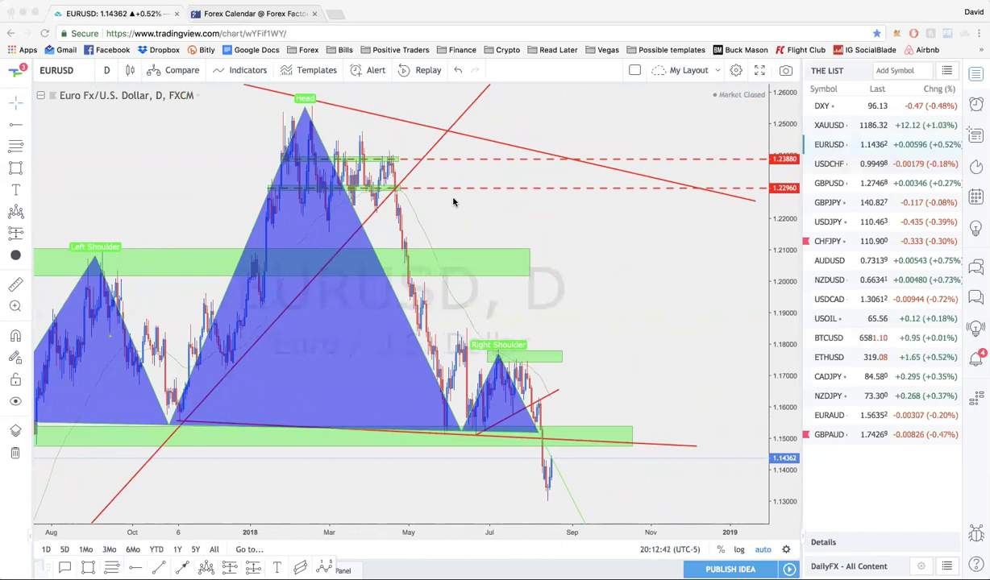
pyautogui.scroll(3, 453, 201)
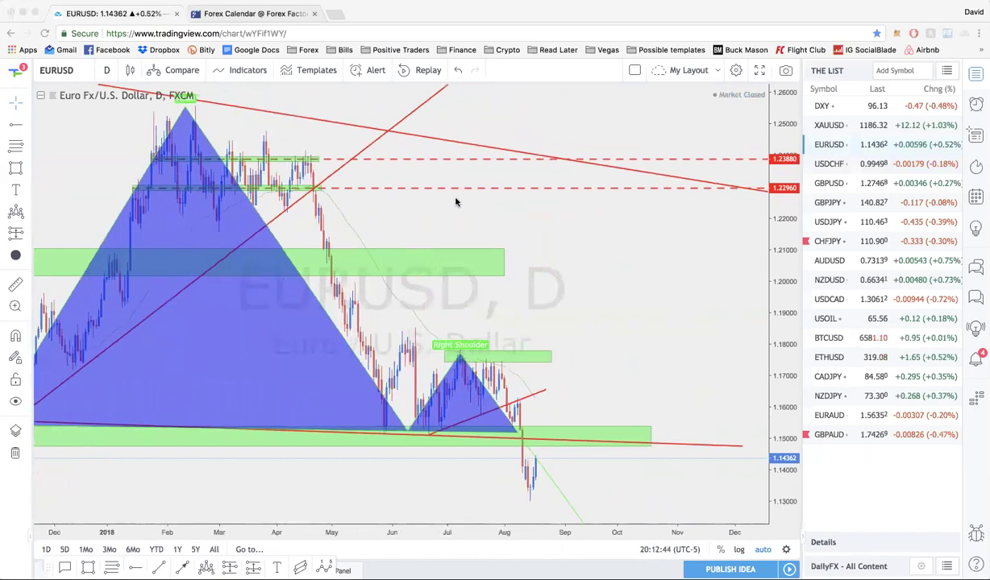
# Circle EURUSD's right shoulder freehand, clear the circle, and examine the full pattern with price action back to before 2017
pyautogui.moveTo(509, 356)
pyautogui.mouseDown()
pyautogui.moveTo(487, 347)
pyautogui.moveTo(403, 374)
pyautogui.moveTo(427, 419)
pyautogui.moveTo(506, 377)
pyautogui.moveTo(520, 355)
pyautogui.moveTo(512, 349)
pyautogui.mouseUp()
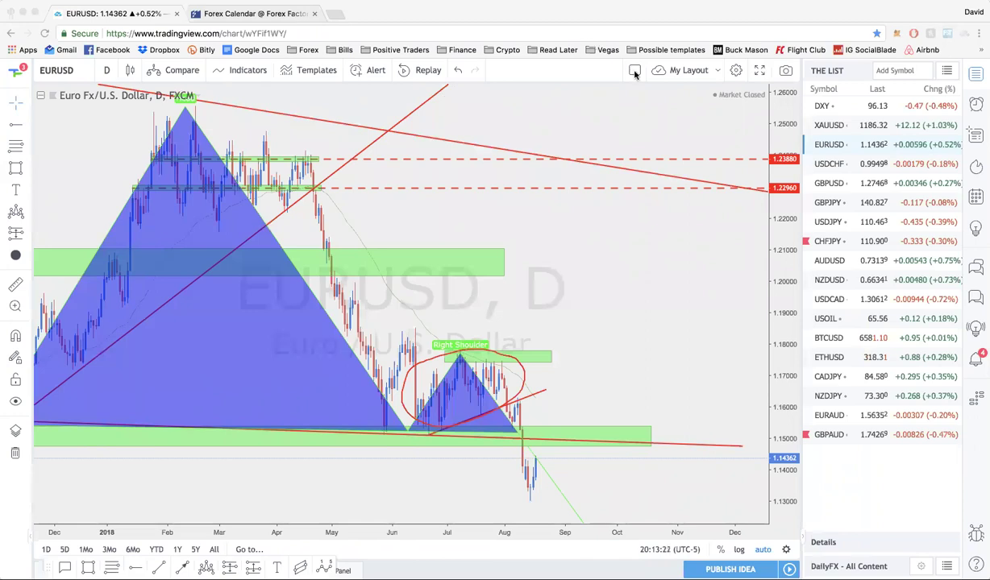
pyautogui.click(680, 105)
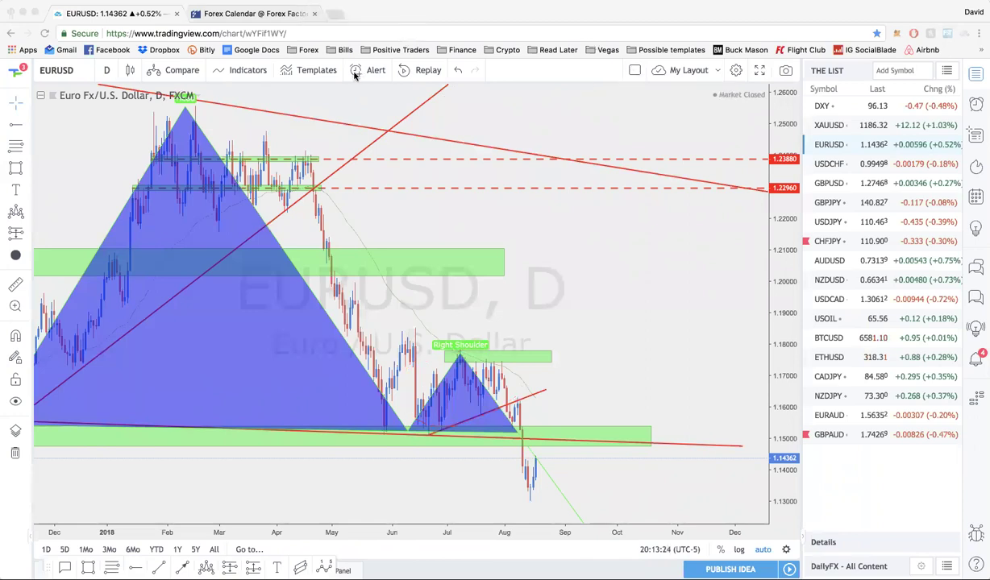
pyautogui.scroll(-5, 556, 262)
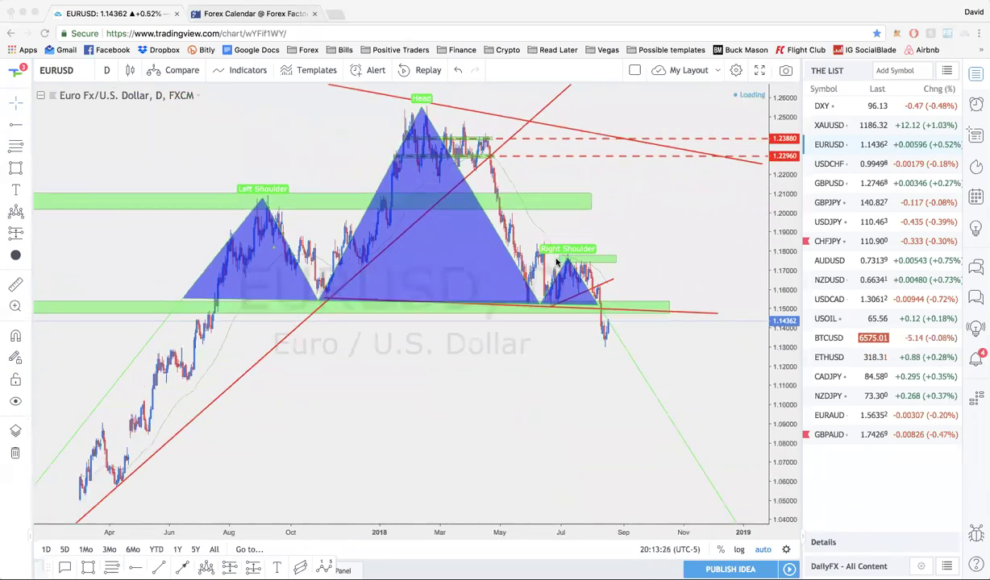
pyautogui.scroll(3, 556, 262)
pyautogui.scroll(-3, 556, 262)
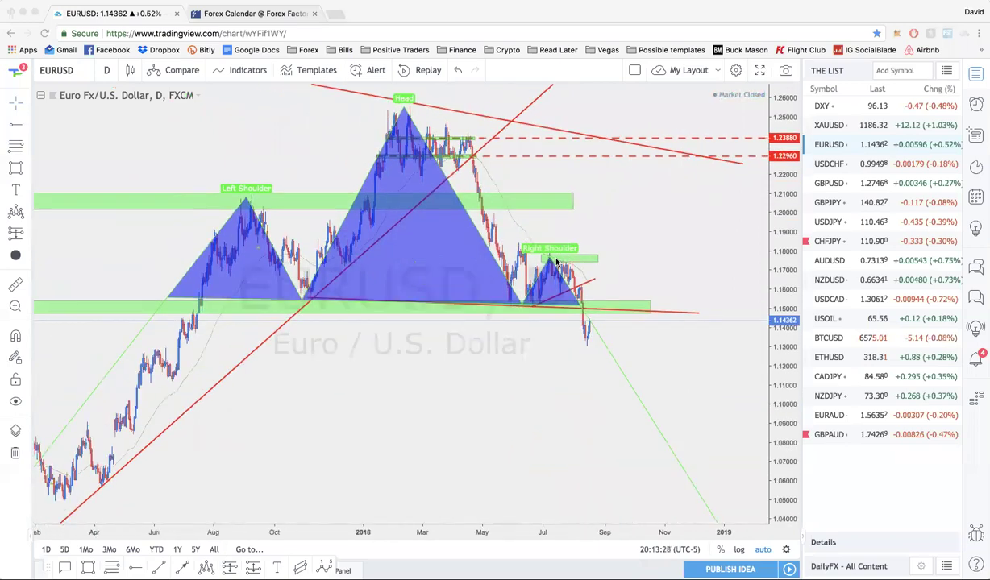
pyautogui.scroll(2, 556, 262)
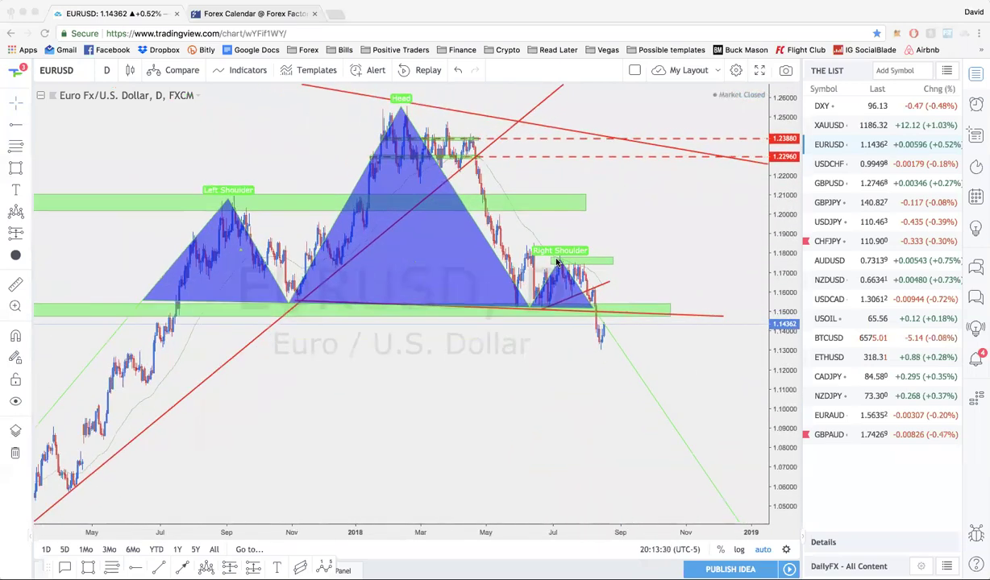
pyautogui.scroll(2, 556, 262)
pyautogui.scroll(-2, 556, 261)
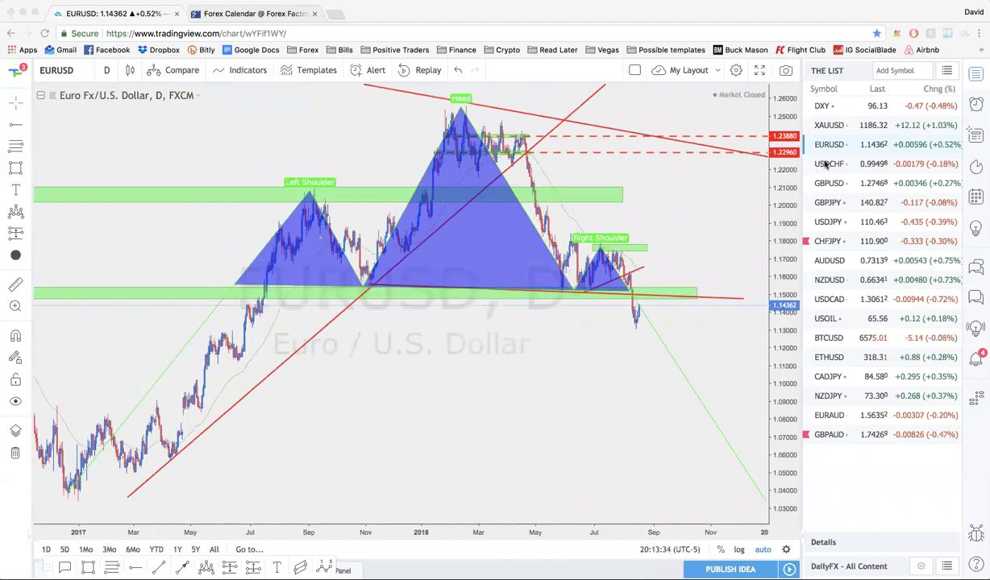
# Open the CHFJPY daily chart and examine the short position against the broken rising trendline and resistance zone
pyautogui.click(824, 243)
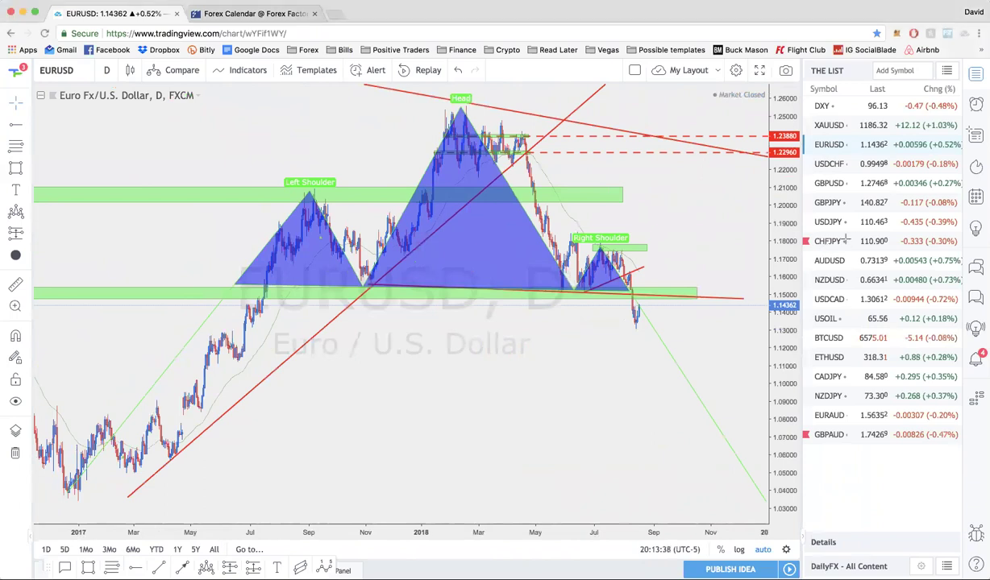
pyautogui.scroll(5, 656, 301)
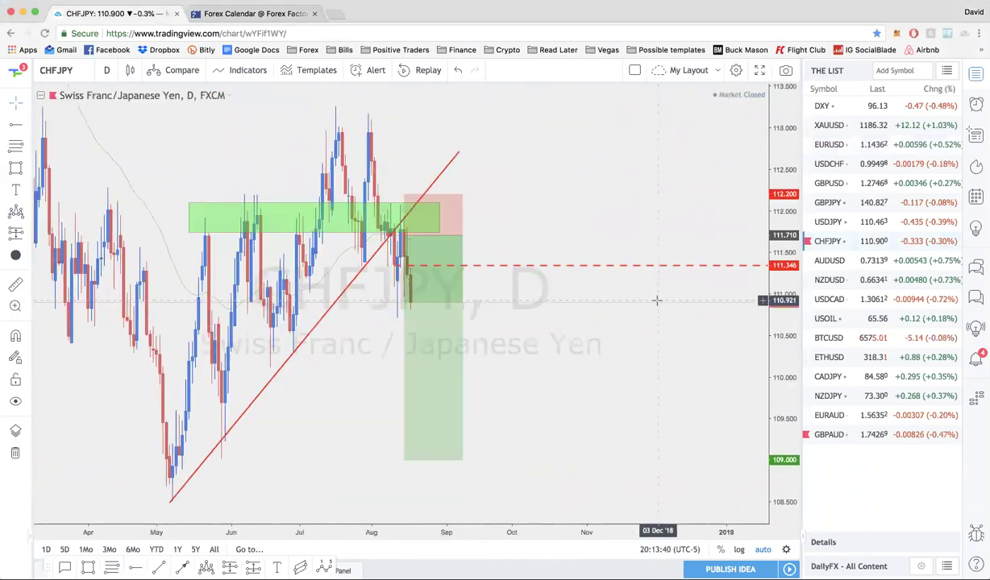
pyautogui.scroll(2, 656, 300)
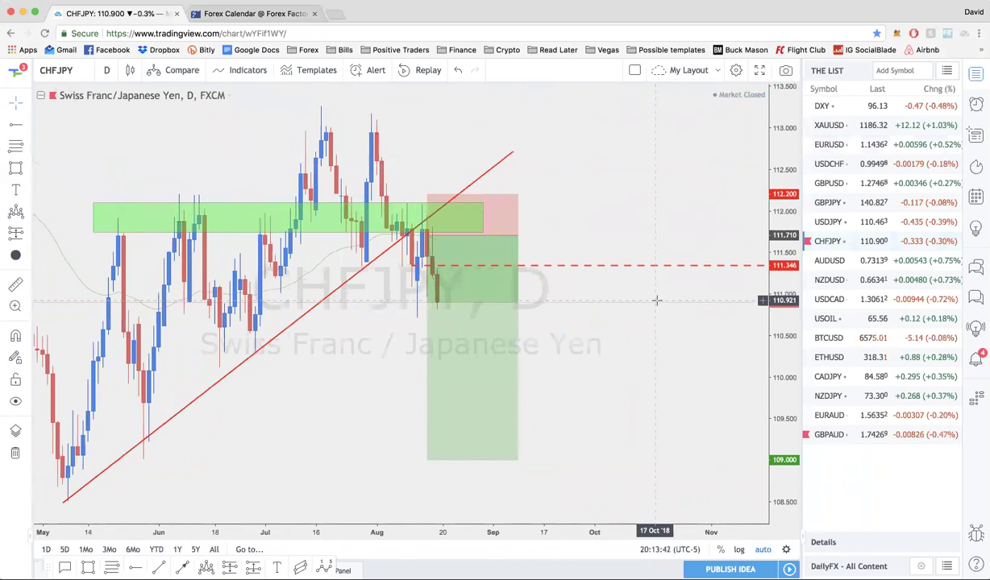
pyautogui.scroll(1, 656, 300)
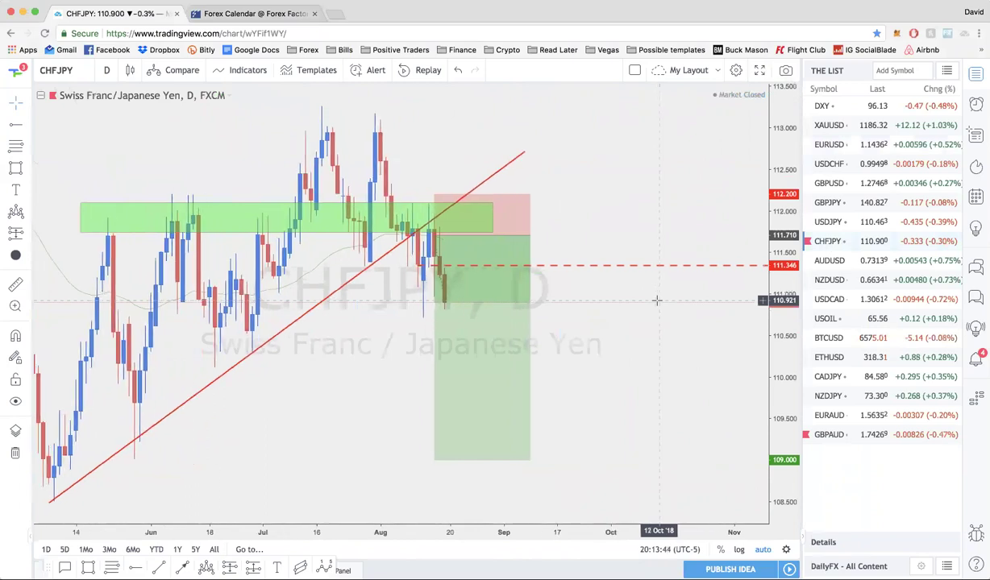
# Inspect CHFJPY's latest price action on the 4-hour timeframe and on the 1-hour timeframe
pyautogui.scroll(-4, 656, 300)
pyautogui.write('4h')
pyautogui.press('Return')
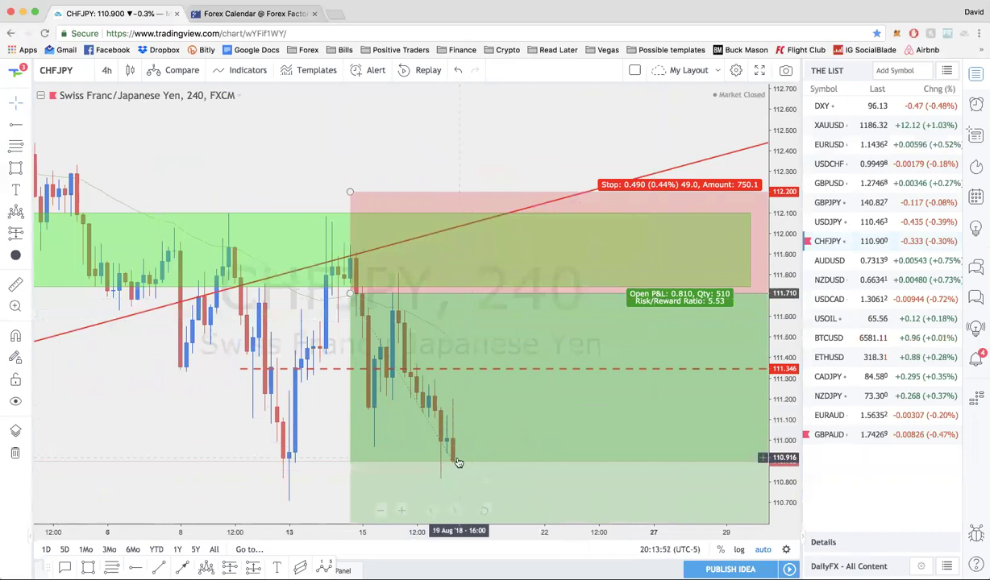
pyautogui.write('1h')
pyautogui.press('Return')
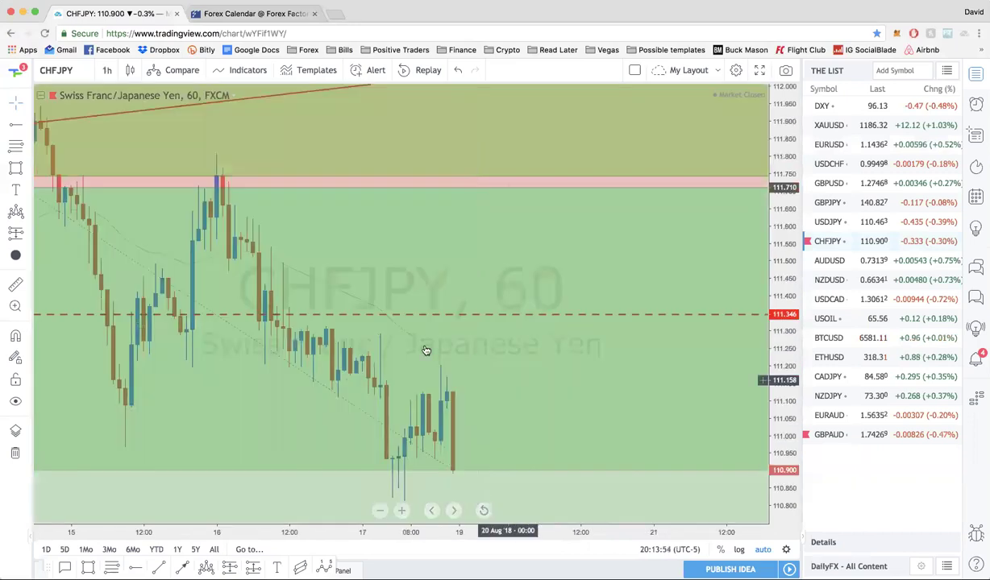
# Return CHFJPY to the daily timeframe and examine price from March to August around the trendline break
pyautogui.write('1d')
pyautogui.press('Return')
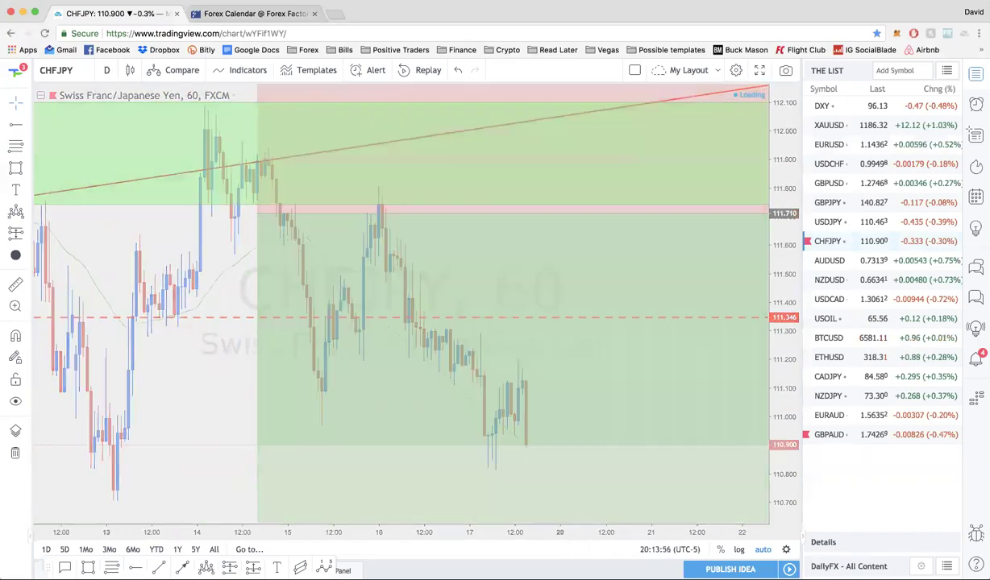
pyautogui.hscroll(3, 556, 345)
pyautogui.scroll(3, 556, 345)
pyautogui.hscroll(-2, 556, 345)
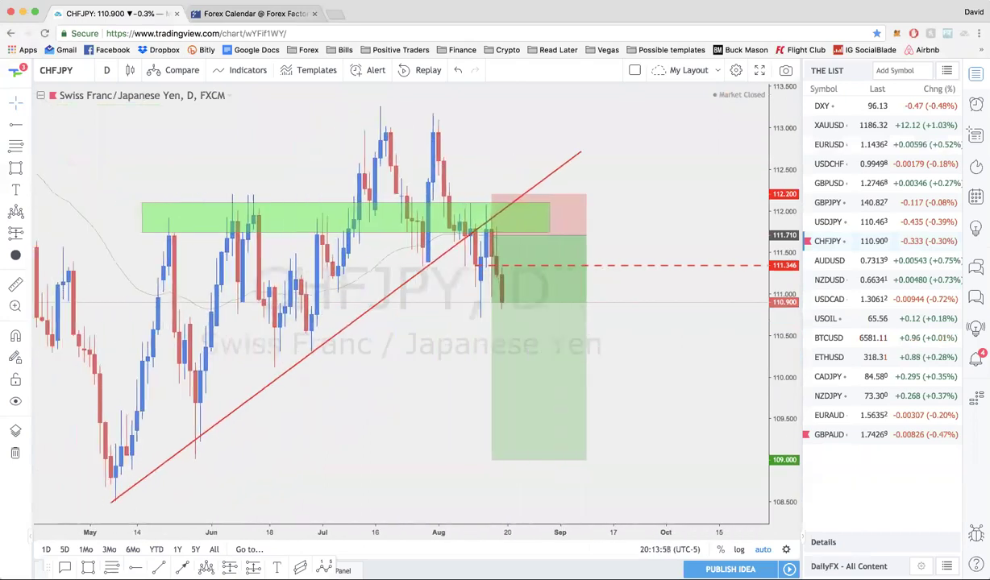
pyautogui.scroll(-5, 403, 306)
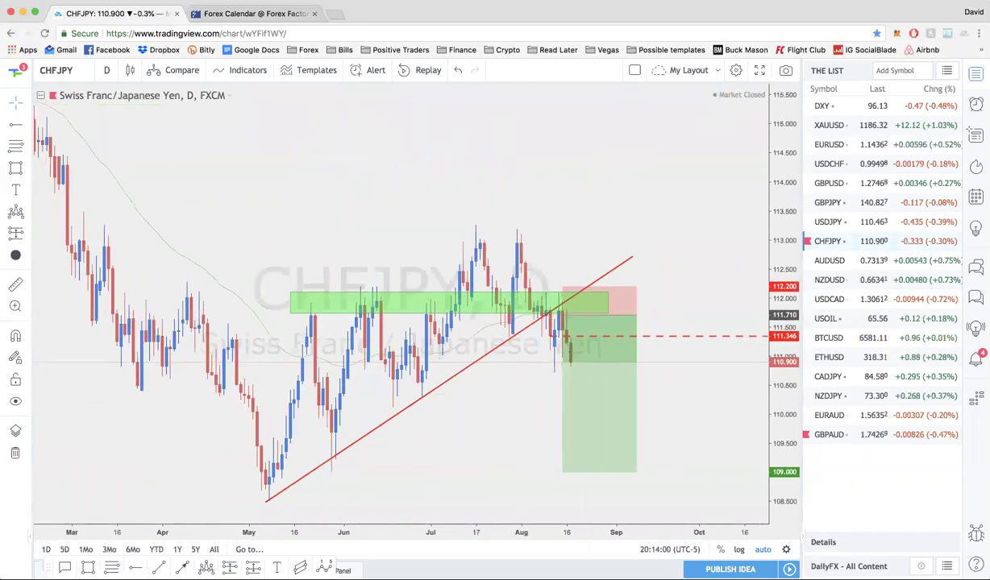
pyautogui.scroll(2, 399, 305)
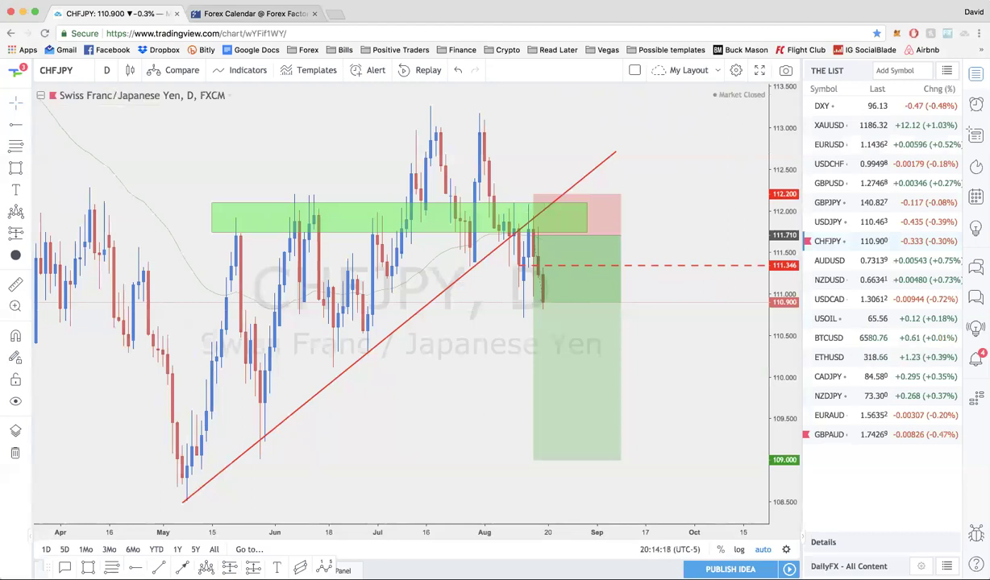
# Switch CHFJPY to the 4-hour timeframe and examine the August price action around the short position's entry
pyautogui.write('4h')
pyautogui.press('Return')
pyautogui.hscroll(3, 401, 303)
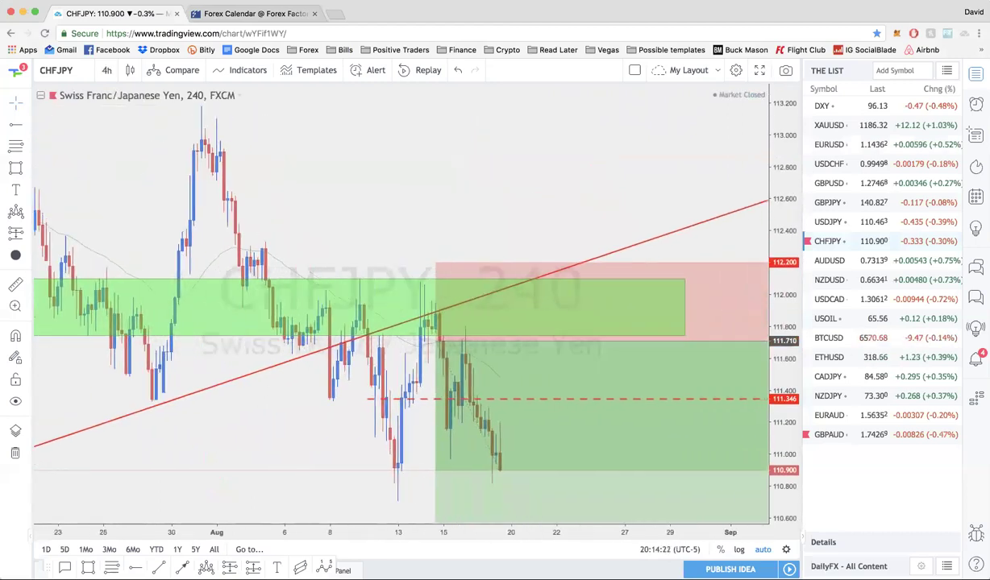
pyautogui.scroll(2, 400, 303)
pyautogui.hscroll(2, 401, 303)
pyautogui.scroll(-5, 400, 303)
pyautogui.scroll(3, 399, 315)
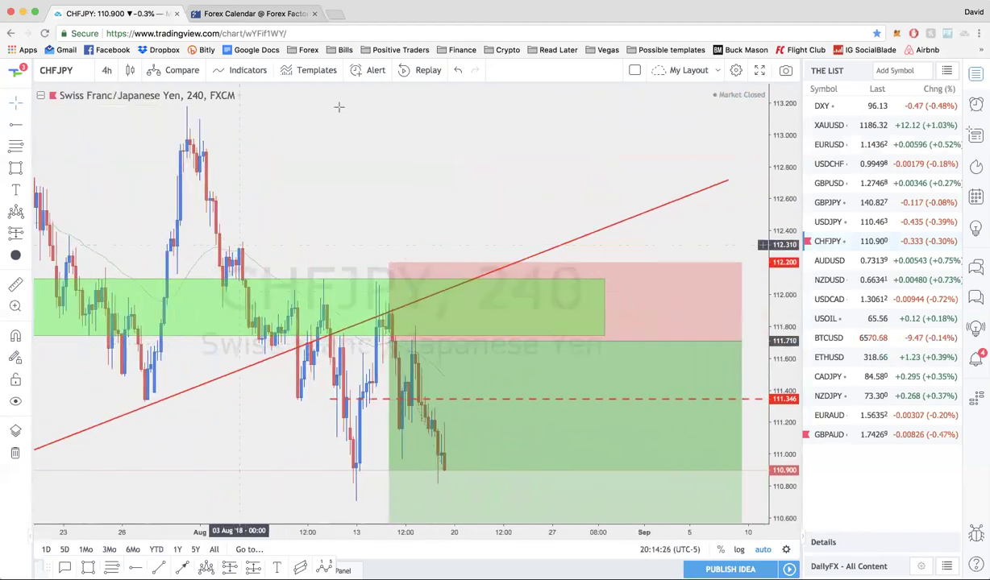
# Trace CHFJPY's drop, rebound and renewed fall from the short entry freehand, circle the retest high near 111.80, and clear the markings
pyautogui.hotkey('alt', 'Tab')
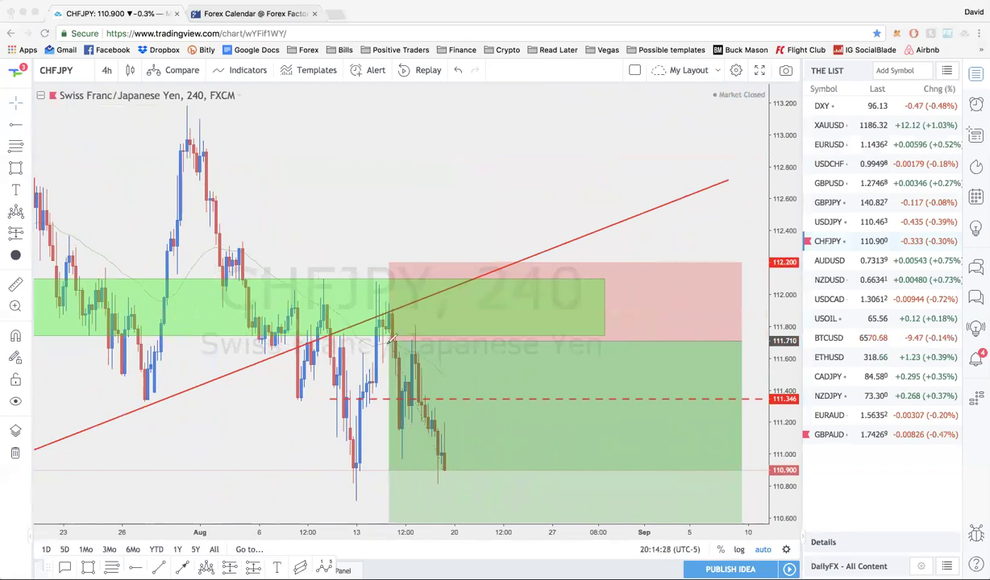
pyautogui.moveTo(394, 361)
pyautogui.mouseDown()
pyautogui.moveTo(404, 450)
pyautogui.moveTo(419, 332)
pyautogui.moveTo(457, 467)
pyautogui.moveTo(465, 445)
pyautogui.mouseUp()
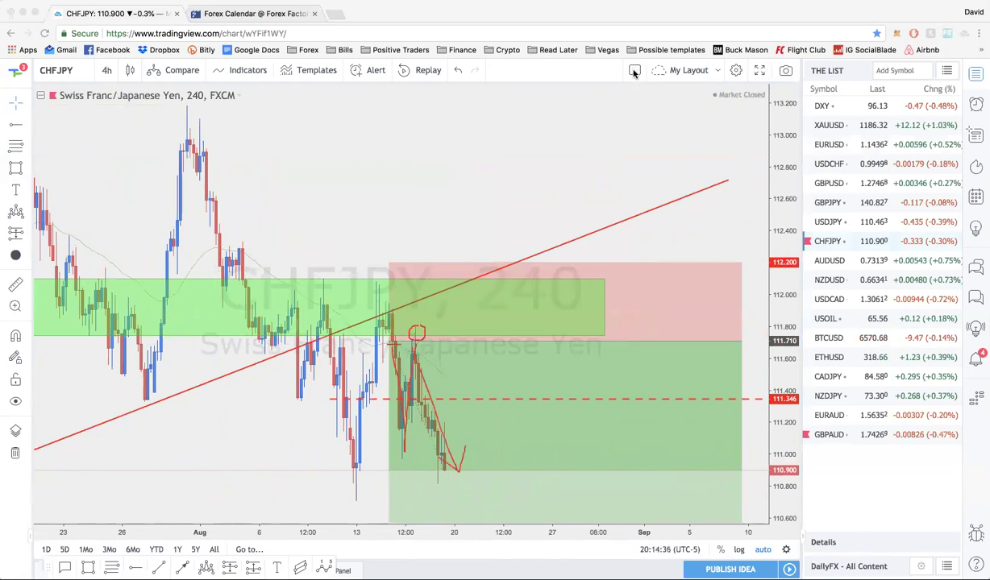
pyautogui.press('Escape')
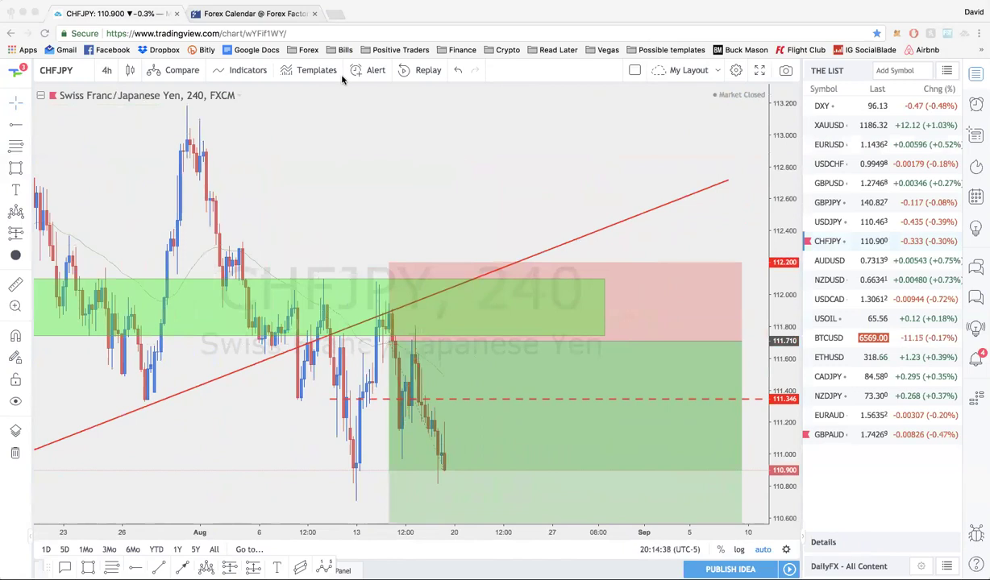
pyautogui.click(469, 155)
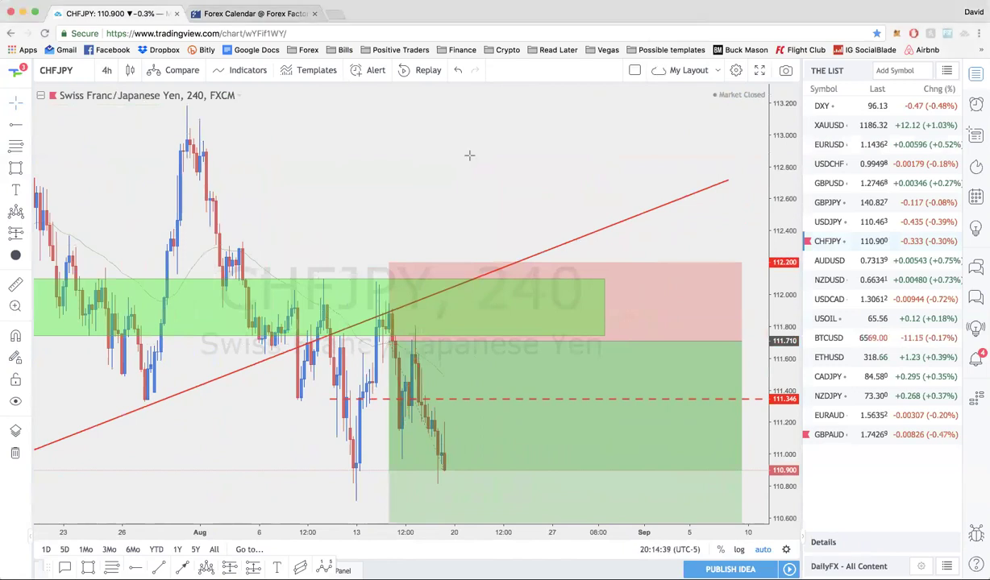
# Open the USDCAD daily chart and examine the five-wave count, the two support and resistance zones and the rising trendline
pyautogui.click(853, 299)
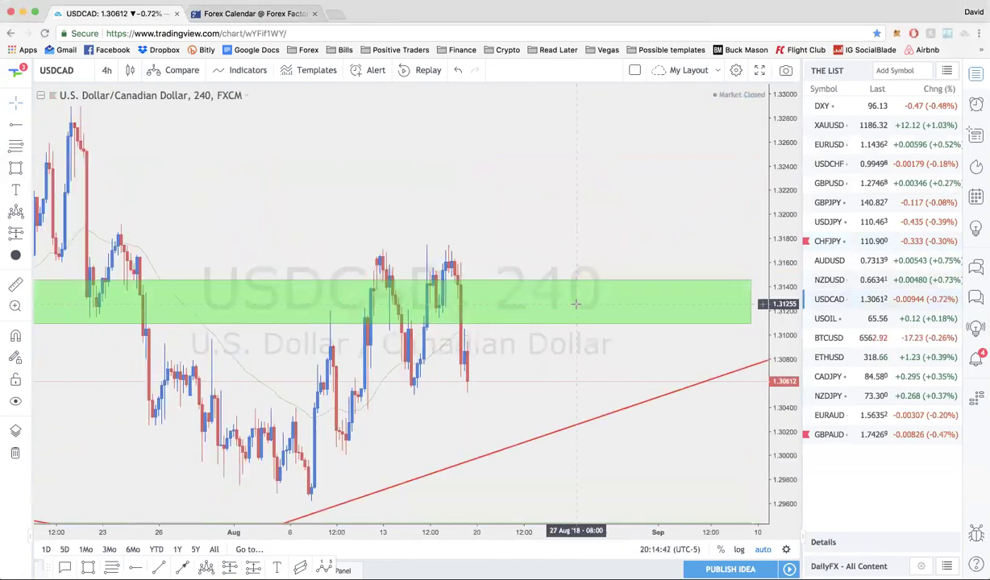
pyautogui.press('d')
pyautogui.press('Return')
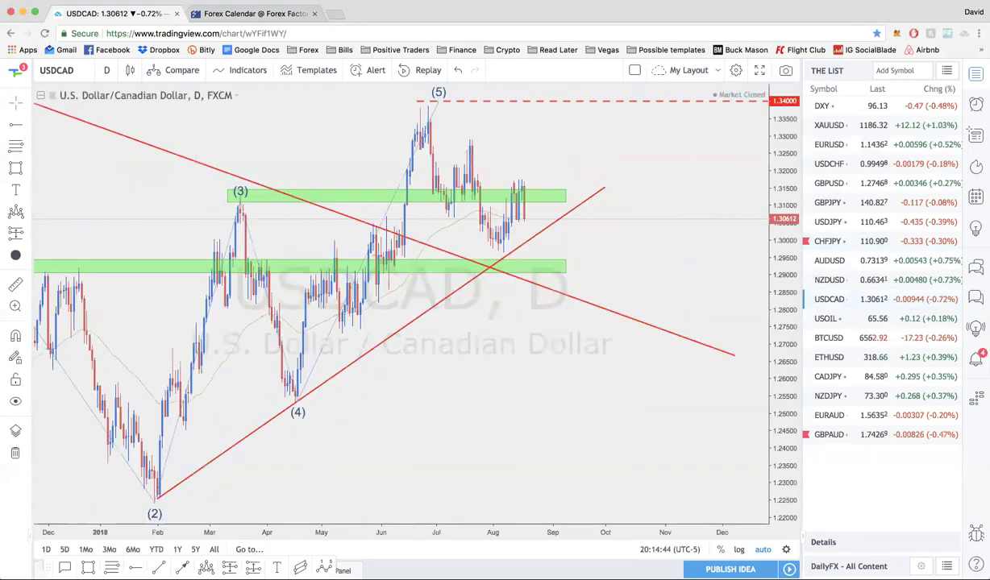
pyautogui.scroll(-5, 403, 306)
pyautogui.scroll(-3, 403, 307)
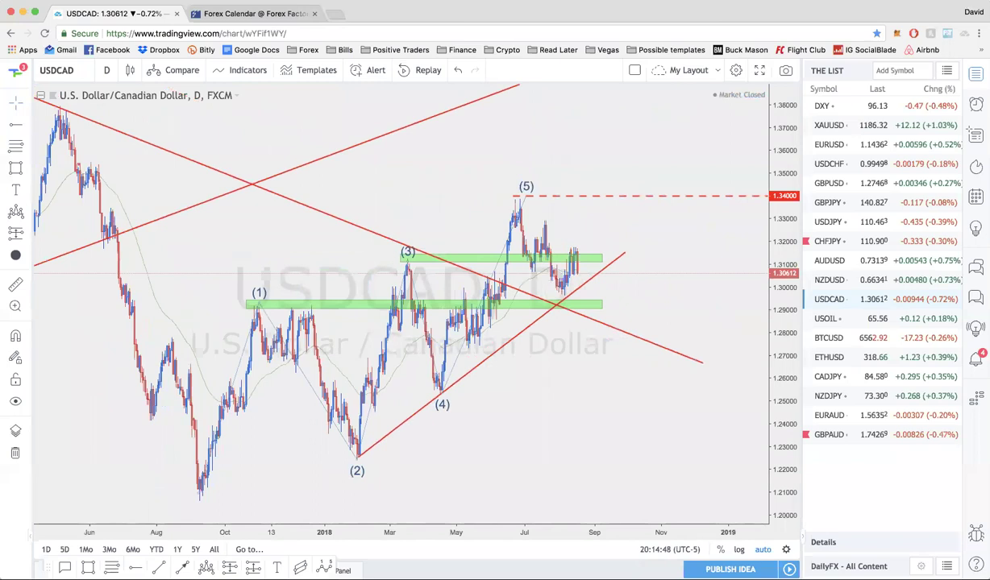
pyautogui.scroll(1, 524, 307)
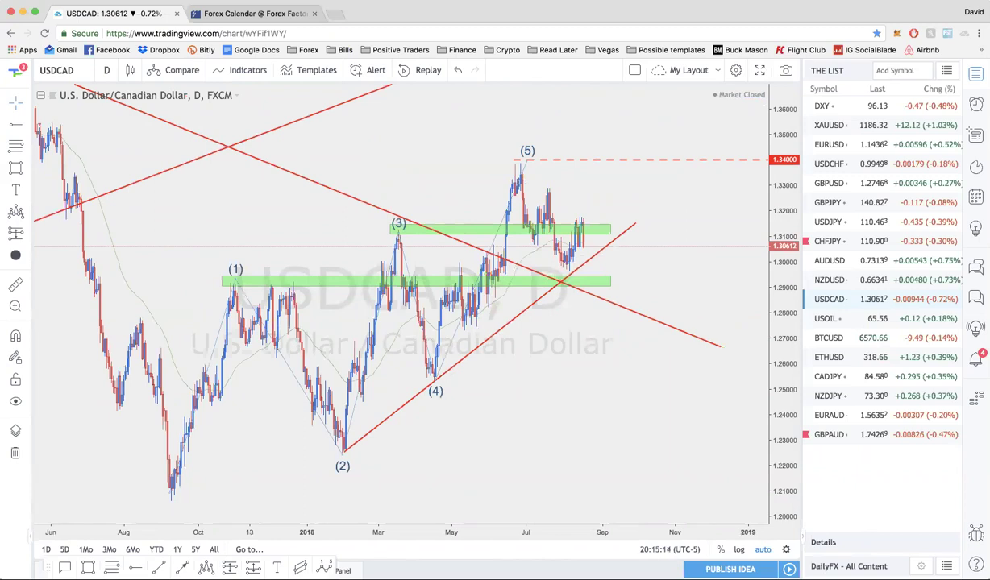
pyautogui.scroll(2, 671, 376)
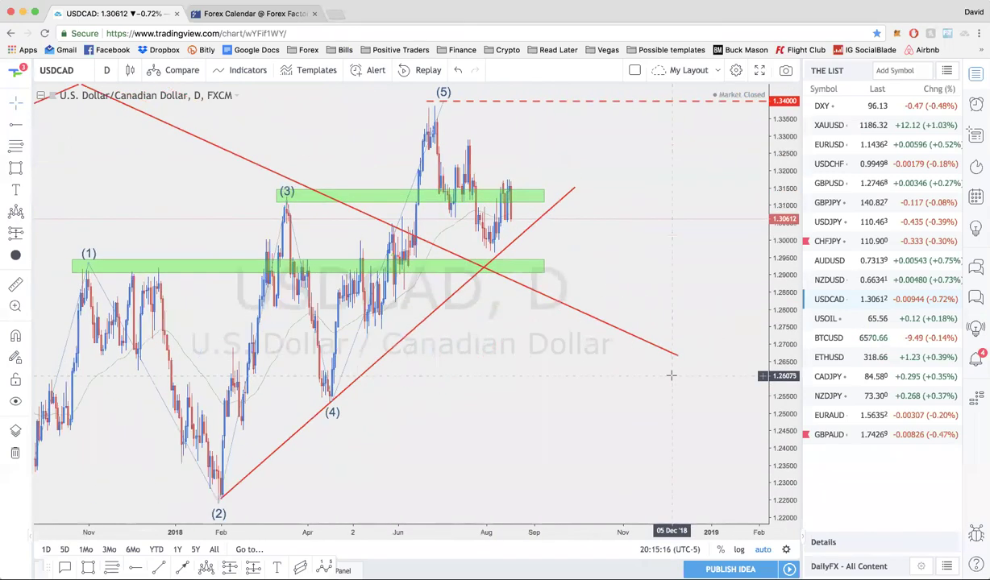
pyautogui.scroll(-2, 671, 375)
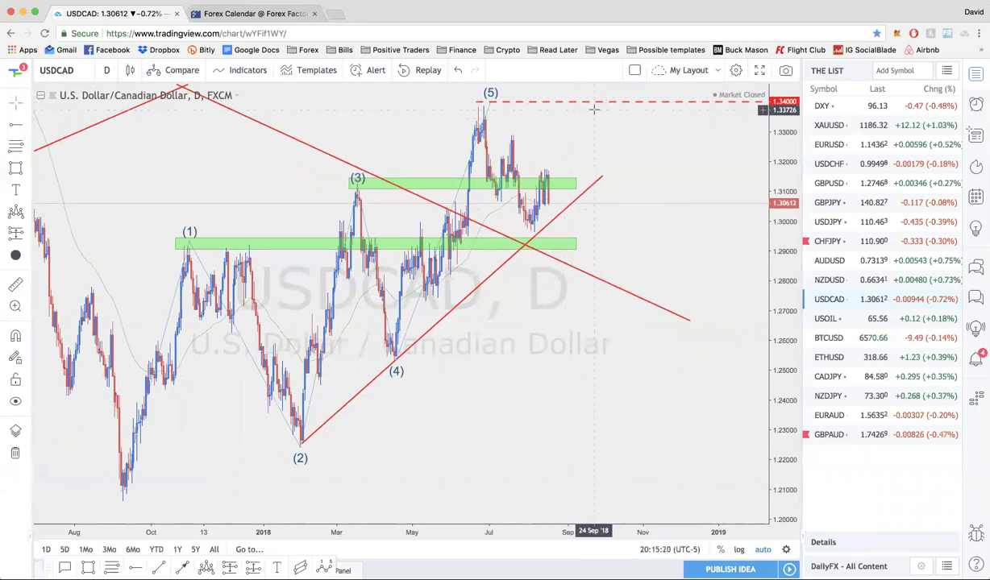
# On USDCAD, circle the mid-August candles at the upper zone freehand, sketch an arc beneath the early-August lows, and clear the markings
pyautogui.scroll(2, 597, 152)
pyautogui.scroll(5, 597, 152)
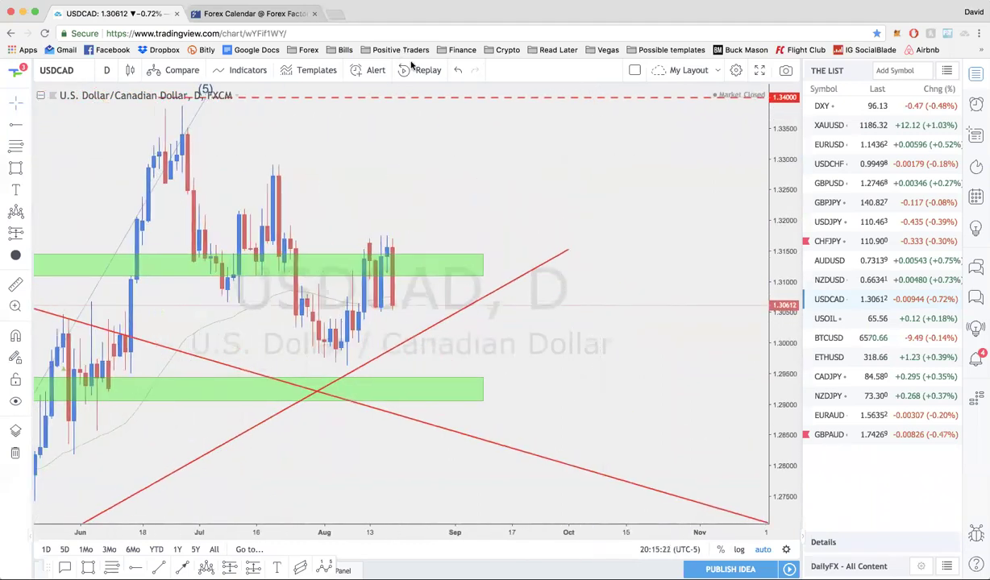
pyautogui.hotkey('ctrl', 'Tab')
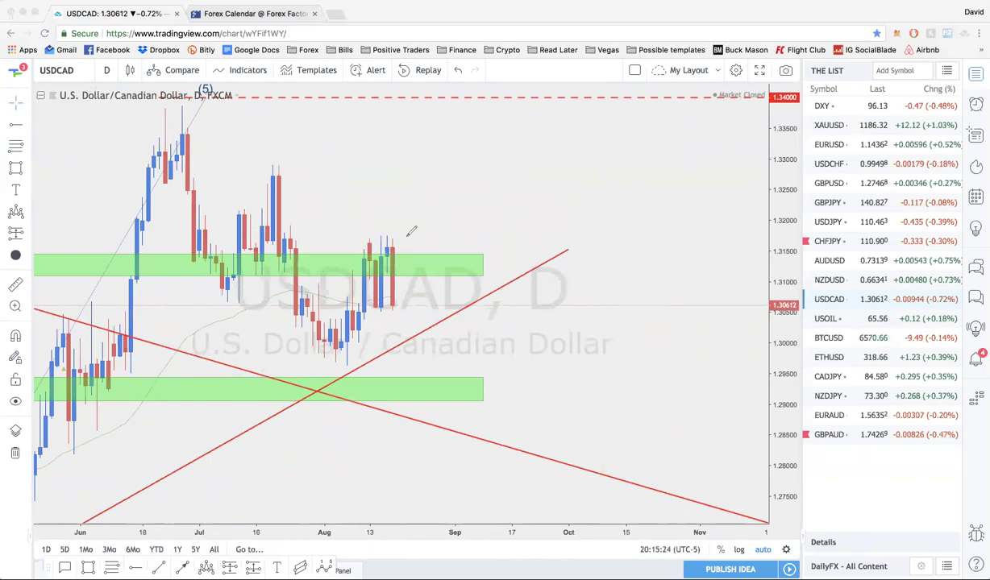
pyautogui.moveTo(397, 241)
pyautogui.mouseDown()
pyautogui.moveTo(355, 246)
pyautogui.moveTo(350, 290)
pyautogui.moveTo(389, 320)
pyautogui.moveTo(403, 246)
pyautogui.moveTo(393, 236)
pyautogui.mouseUp()
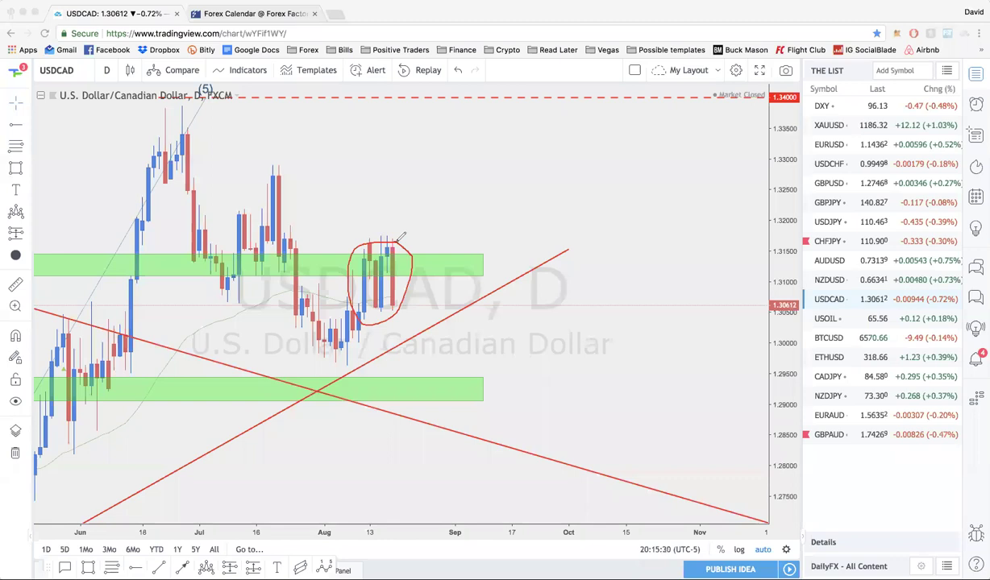
pyautogui.moveTo(273, 332)
pyautogui.mouseDown()
pyautogui.moveTo(301, 367)
pyautogui.moveTo(423, 308)
pyautogui.moveTo(356, 370)
pyautogui.moveTo(274, 332)
pyautogui.moveTo(278, 343)
pyautogui.mouseUp()
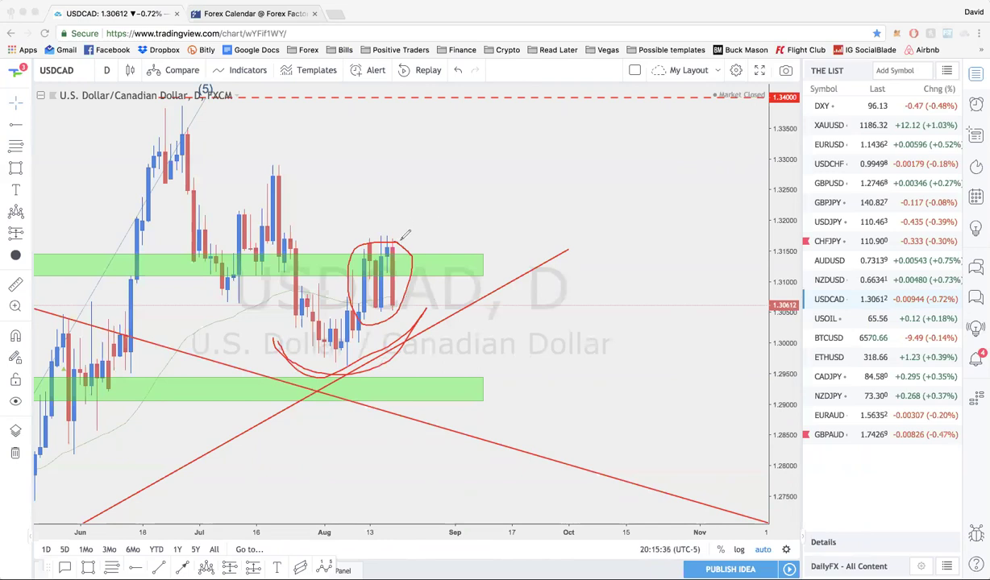
pyautogui.moveTo(353, 313); pyautogui.dragTo(411, 289)
pyautogui.click(645, 104)
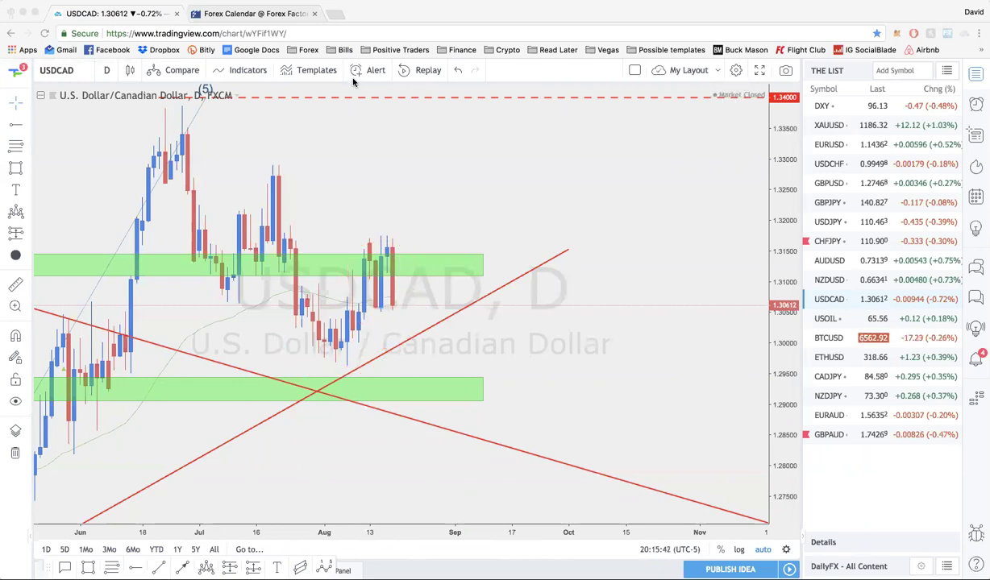
# On the USDCAD 4-hour chart, circle the area between the current price and the rising trendline freehand, and clear the circle
pyautogui.write('4h')
pyautogui.press('Return')
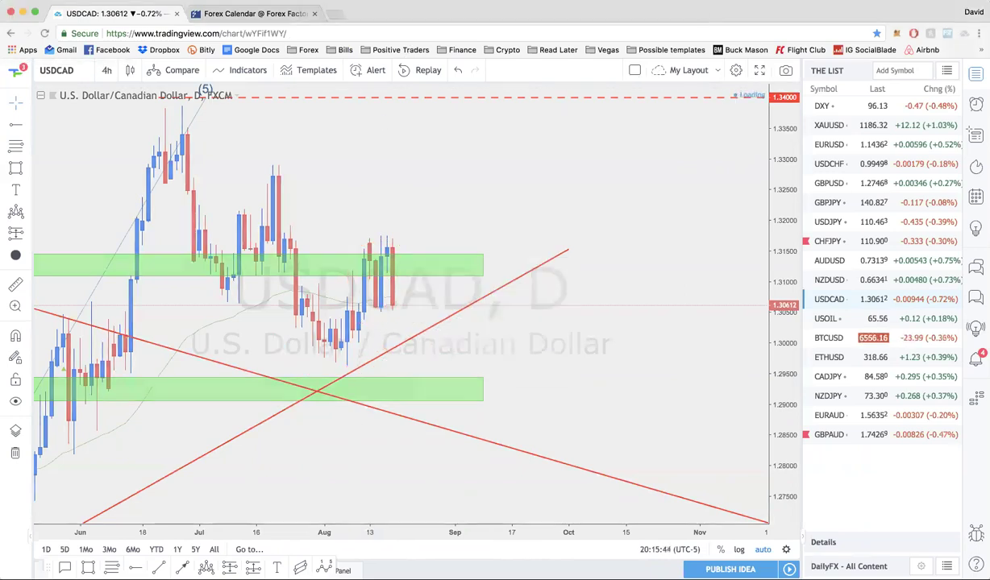
pyautogui.scroll(-1, 450, 203)
pyautogui.scroll(3, 552, 359)
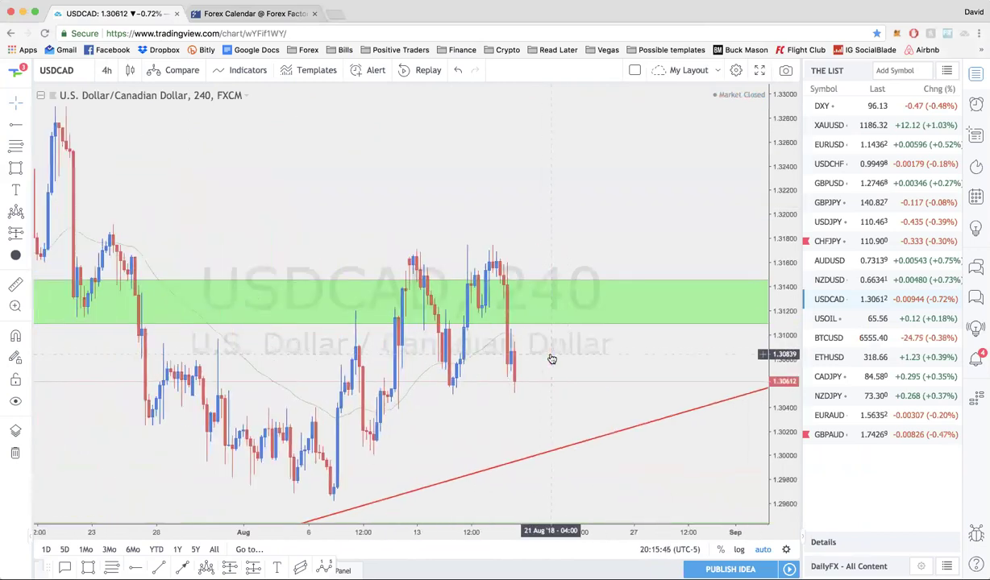
pyautogui.scroll(-5, 504, 339)
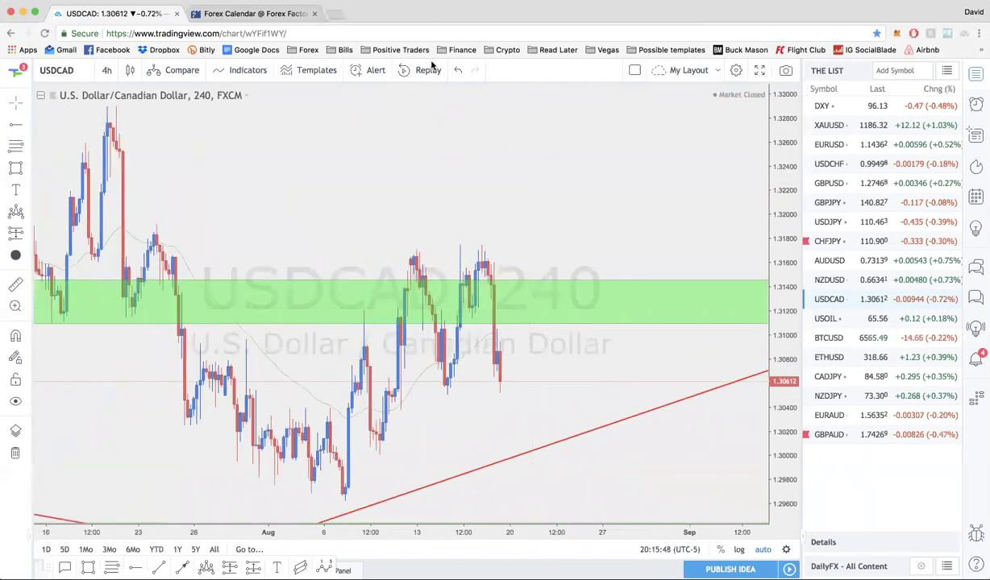
pyautogui.moveTo(601, 377)
pyautogui.mouseDown()
pyautogui.moveTo(476, 391)
pyautogui.moveTo(516, 456)
pyautogui.moveTo(601, 376)
pyautogui.mouseUp()
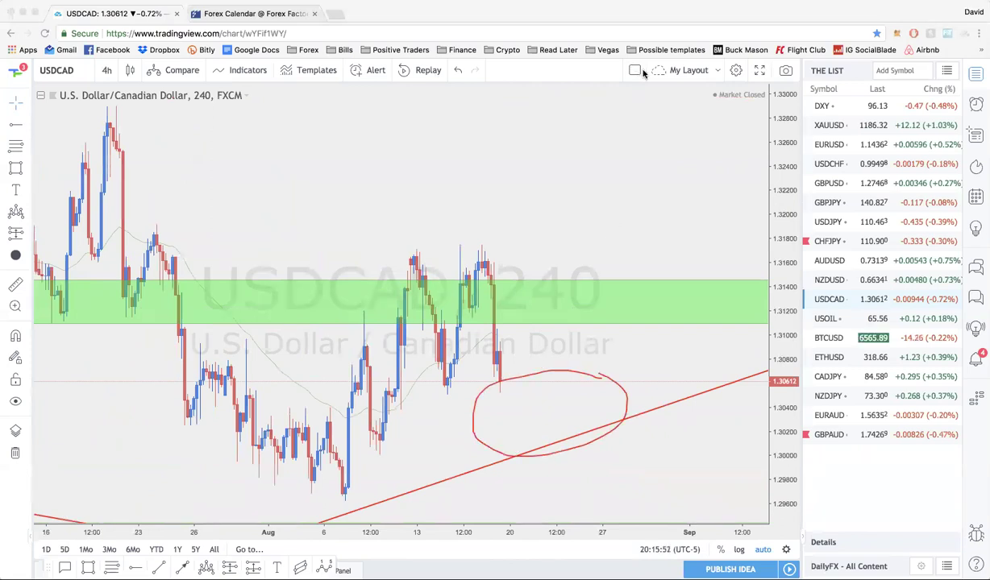
pyautogui.hotkey('ctrl', 'z')
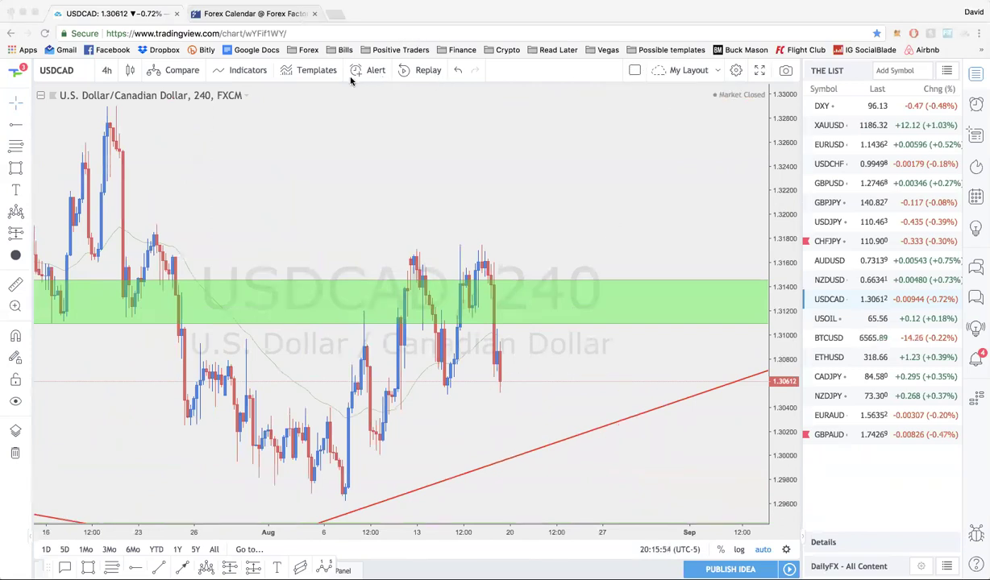
# Open the XAUUSD chart on the daily timeframe and examine the August decline through the 1200.00 level
pyautogui.click(853, 158)
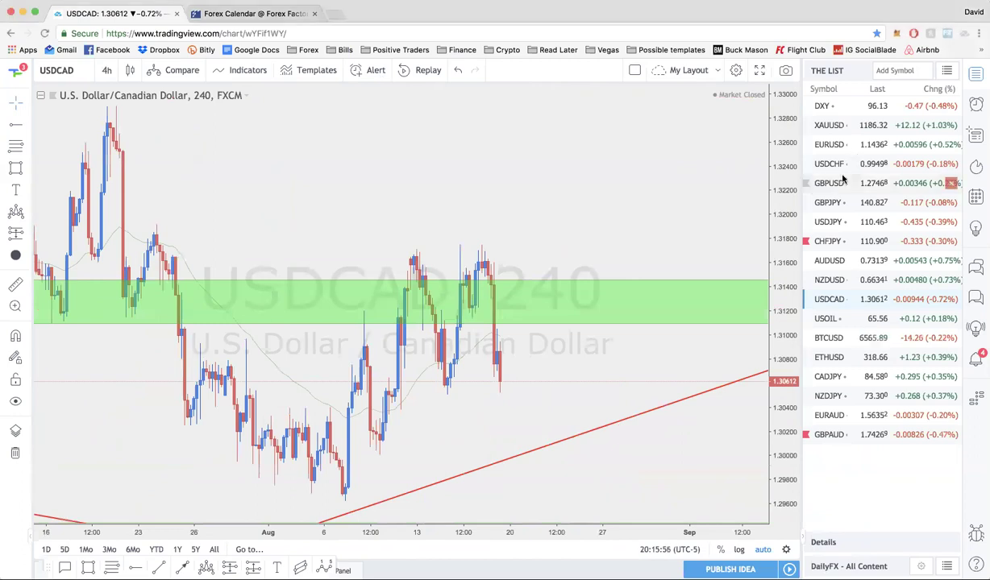
pyautogui.click(873, 125)
pyautogui.write('1D')
pyautogui.press('Return')
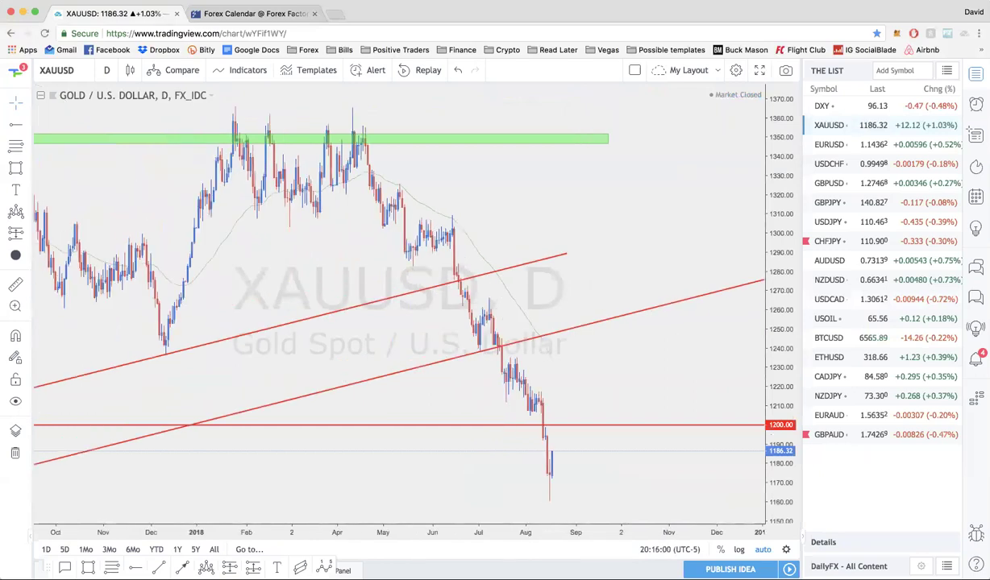
pyautogui.scroll(15, 399, 303)
pyautogui.scroll(-5, 398, 304)
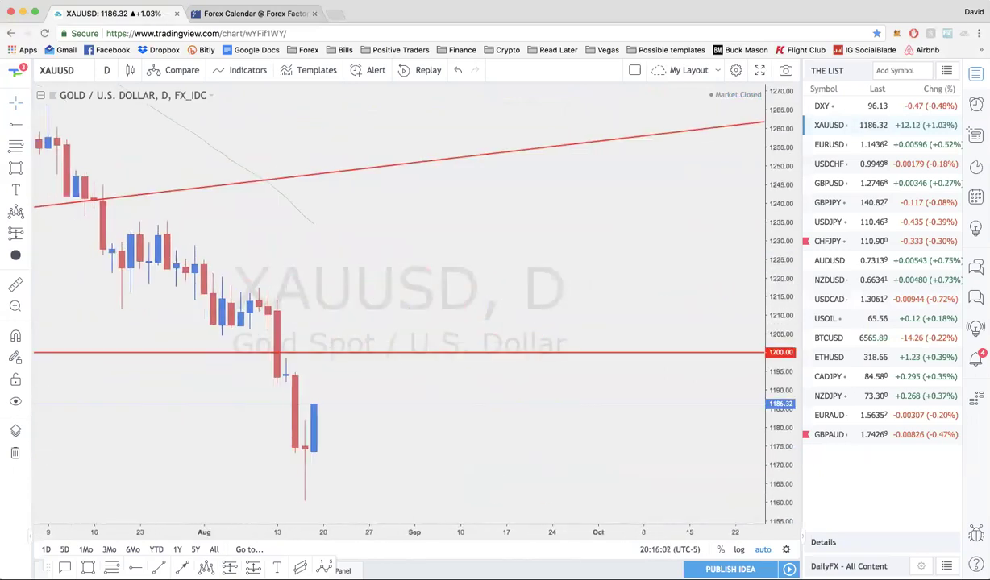
# Examine the XAUUSD daily chart from the green resistance zone down through the two rising trendlines to the 1200.00 level
pyautogui.scroll(-4, 399, 306)
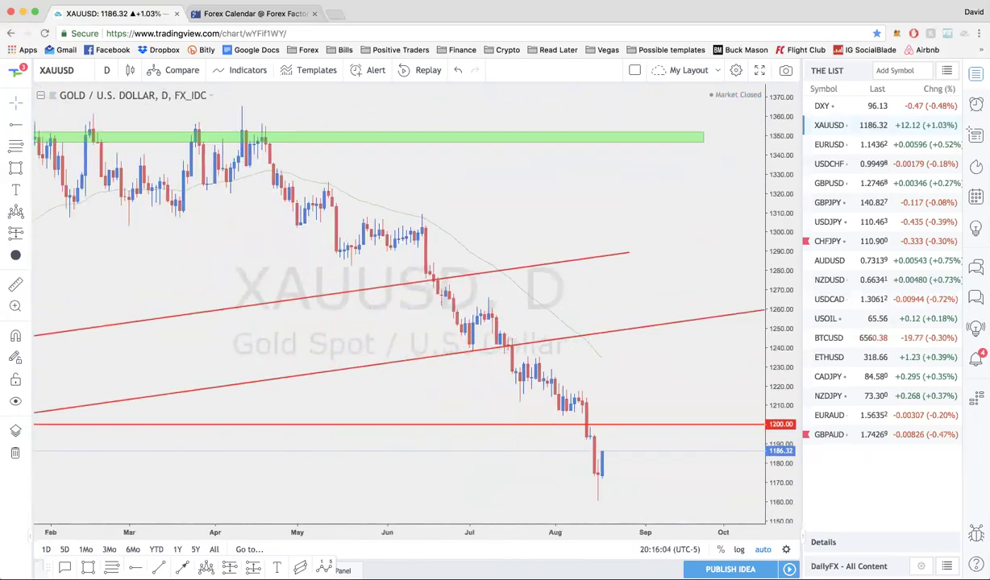
pyautogui.scroll(3, 399, 307)
pyautogui.scroll(4, 399, 306)
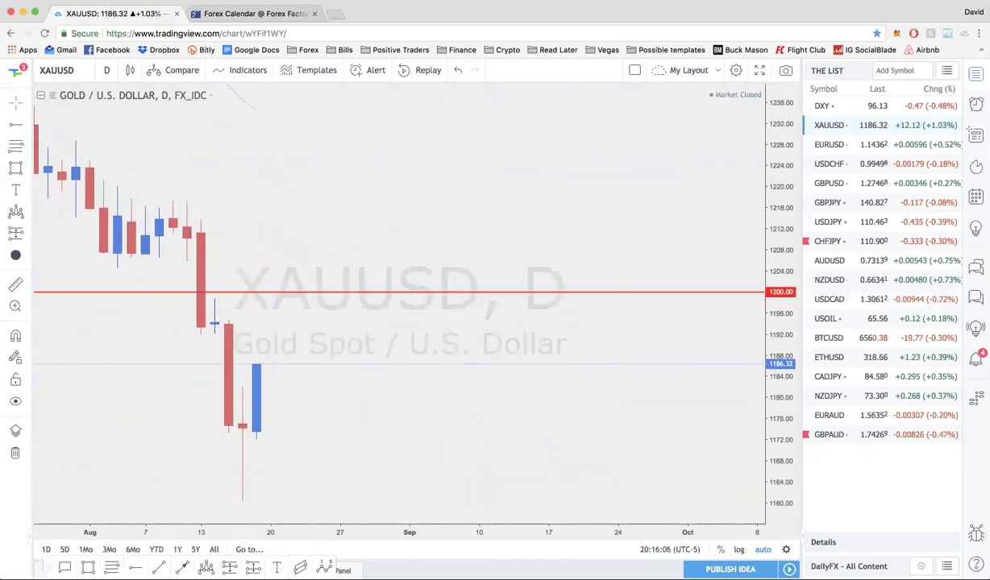
pyautogui.scroll(-2, 399, 307)
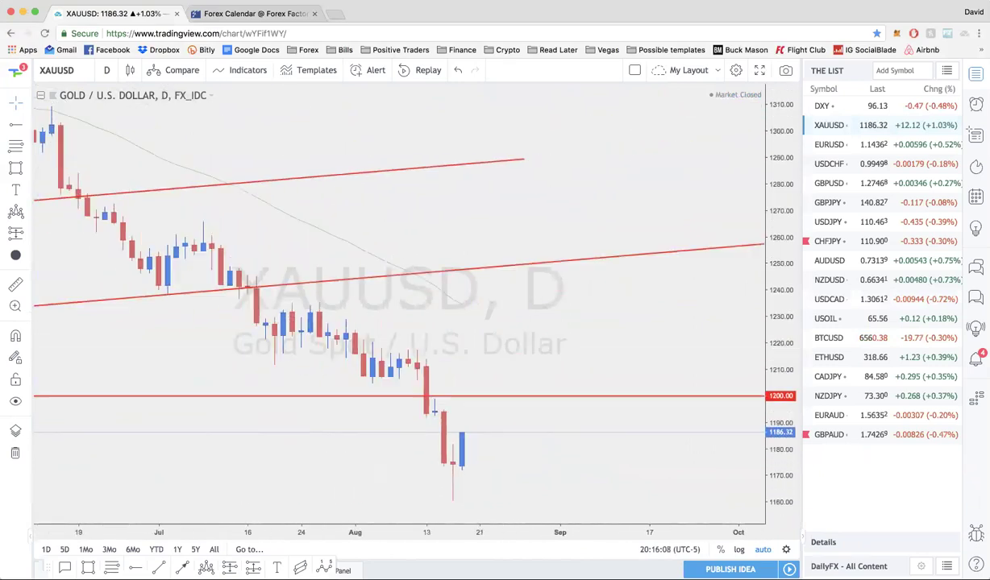
pyautogui.scroll(-1, 399, 306)
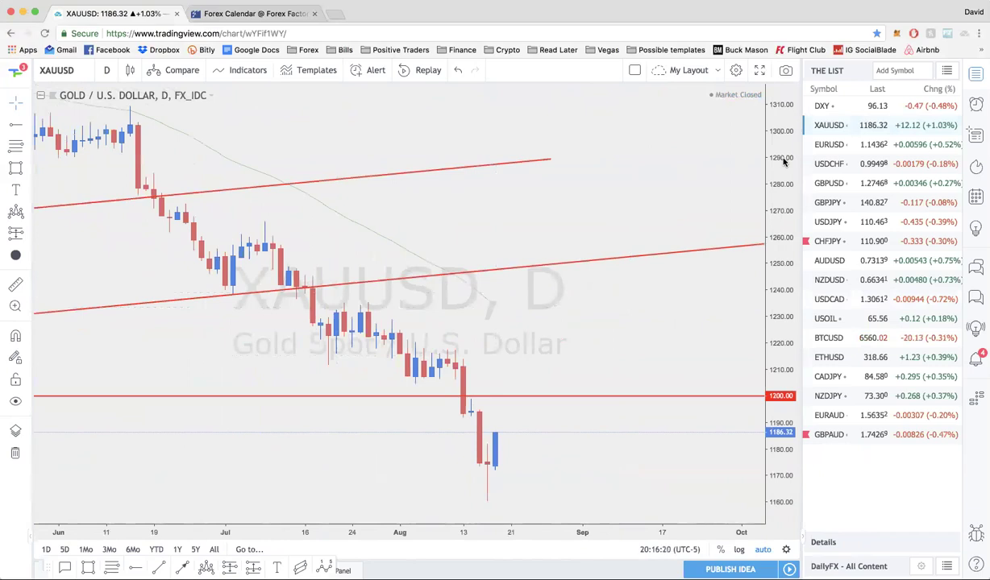
pyautogui.scroll(-5, 733, 226)
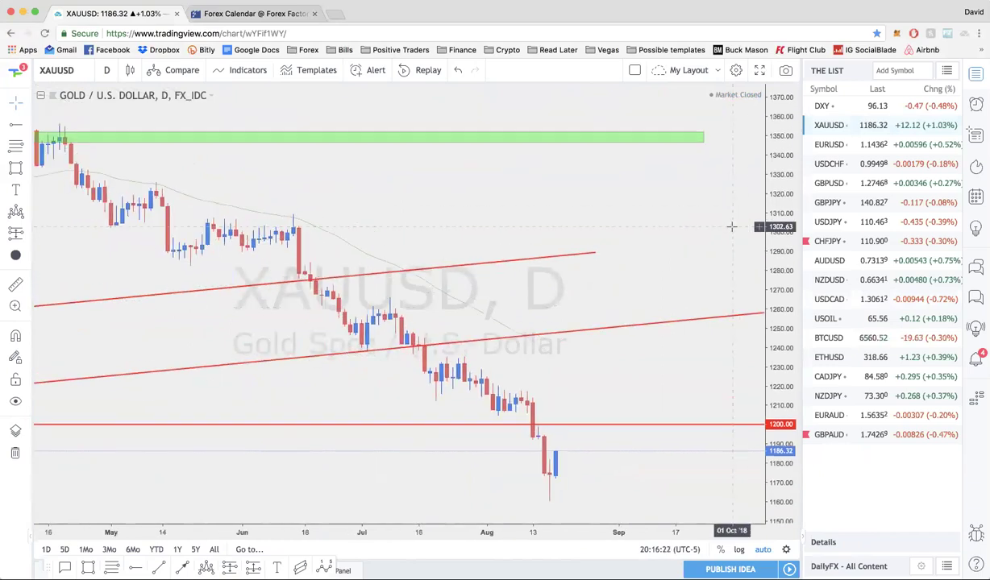
pyautogui.scroll(-5, 703, 357)
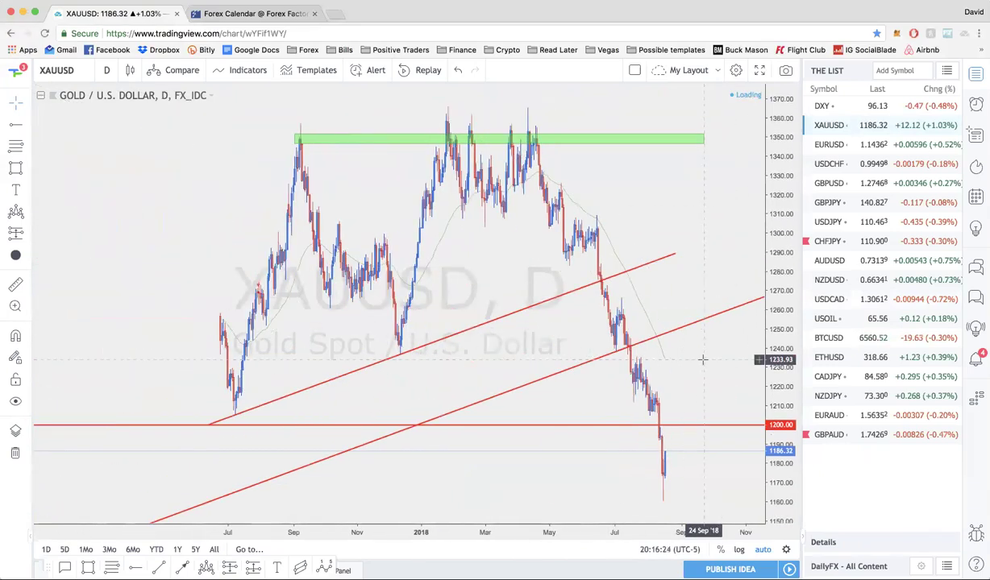
pyautogui.scroll(5, 614, 412)
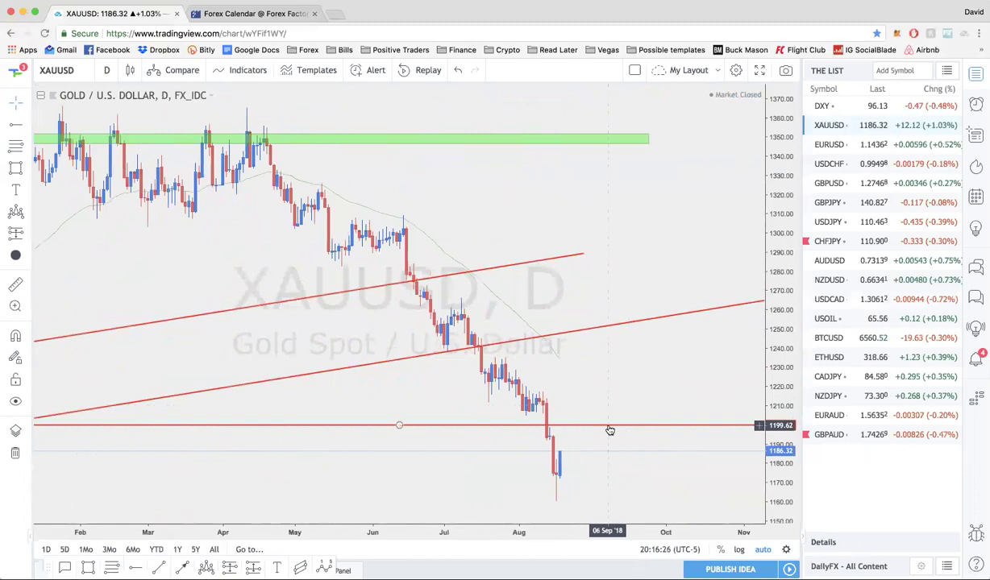
pyautogui.scroll(2, 544, 417)
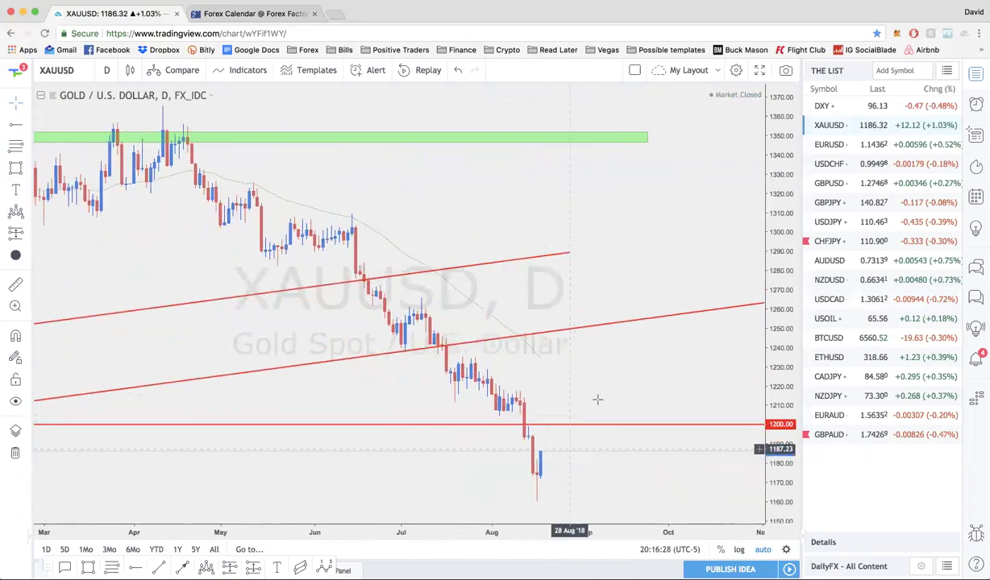
# Check XAUUSD on the 4-hour timeframe and return to the daily chart
pyautogui.write('4h')
pyautogui.press('Return')
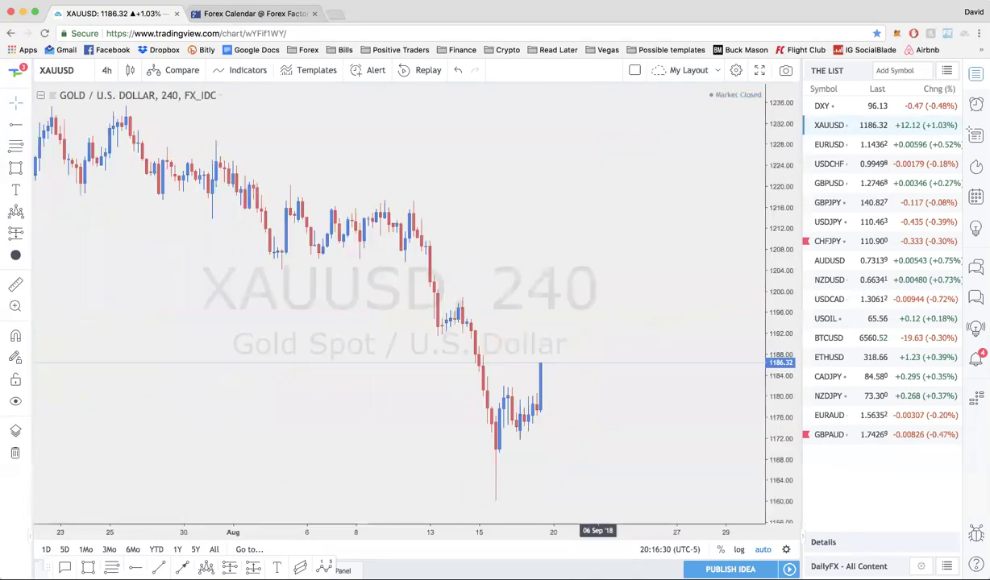
pyautogui.write('1d')
pyautogui.press('Return')
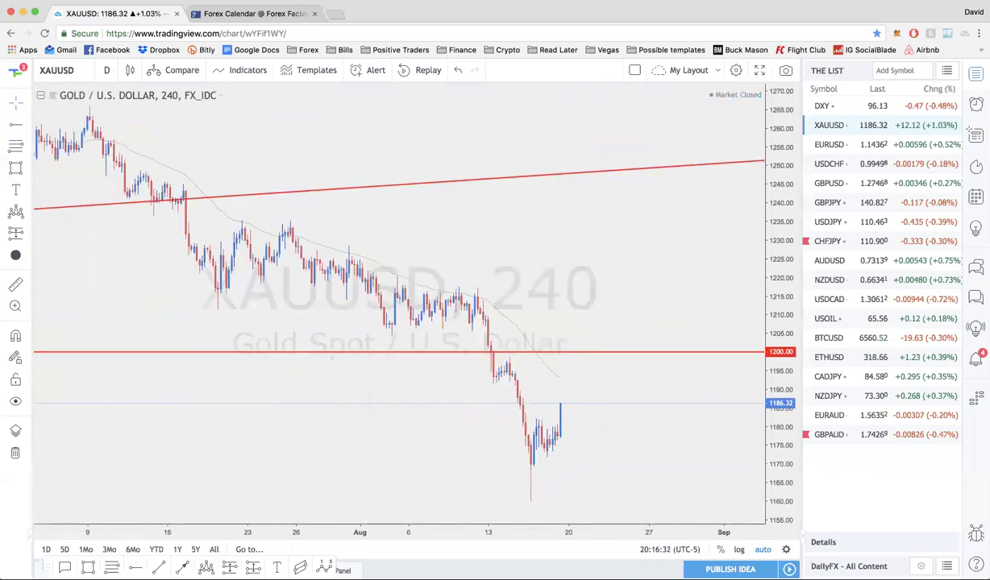
pyautogui.scroll(2, 549, 376)
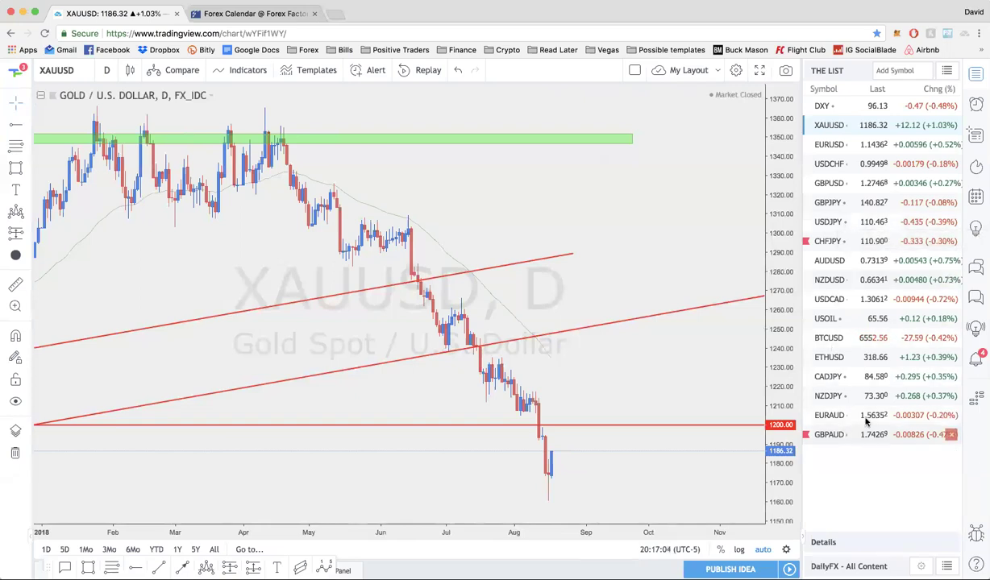
# Open the GBPAUD chart and examine the short position on the 1-hour and 4-hour timeframes
pyautogui.click(830, 435)
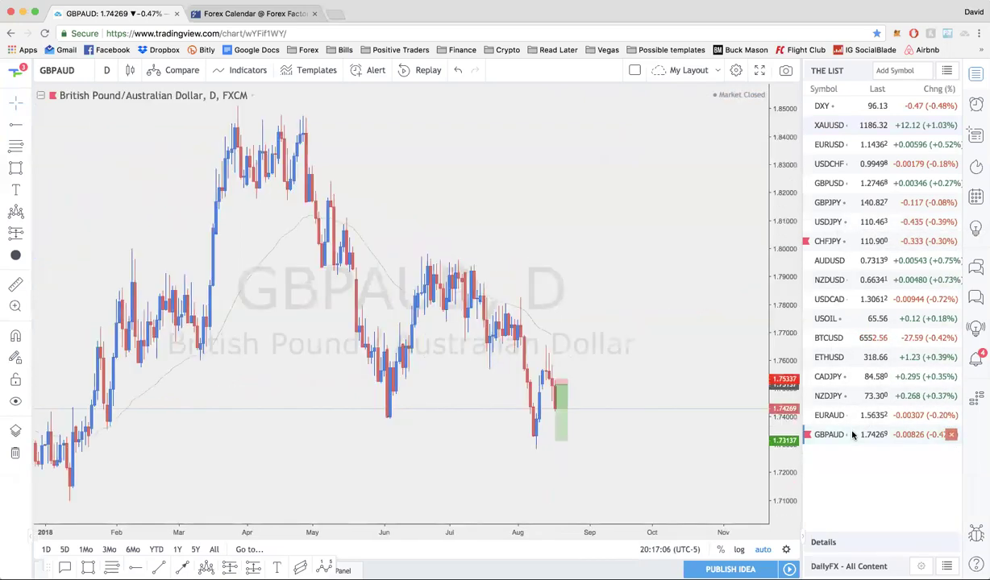
pyautogui.scroll(5, 581, 259)
pyautogui.write('1h')
pyautogui.press('Return')
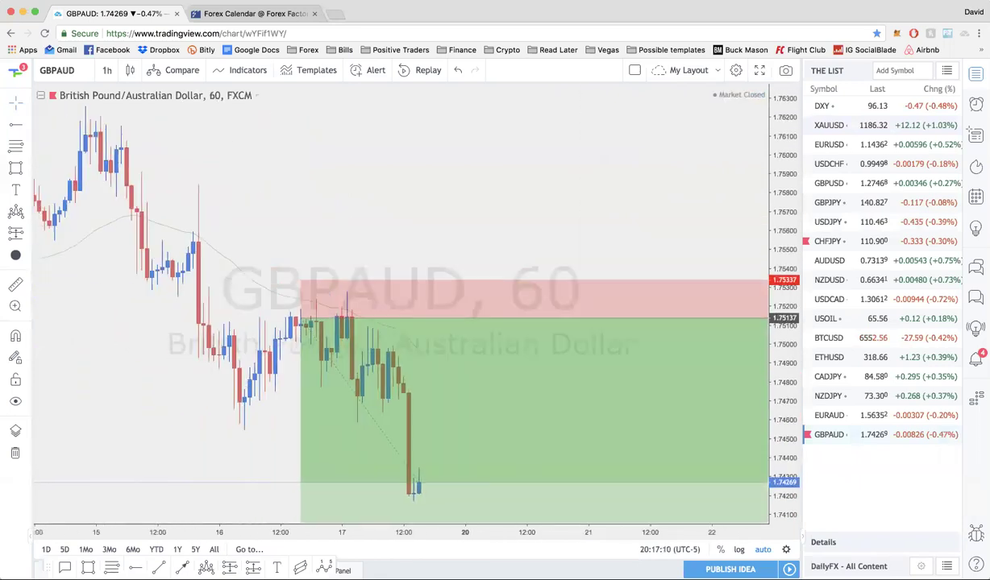
pyautogui.scroll(-3, 401, 304)
pyautogui.scroll(-1, 400, 304)
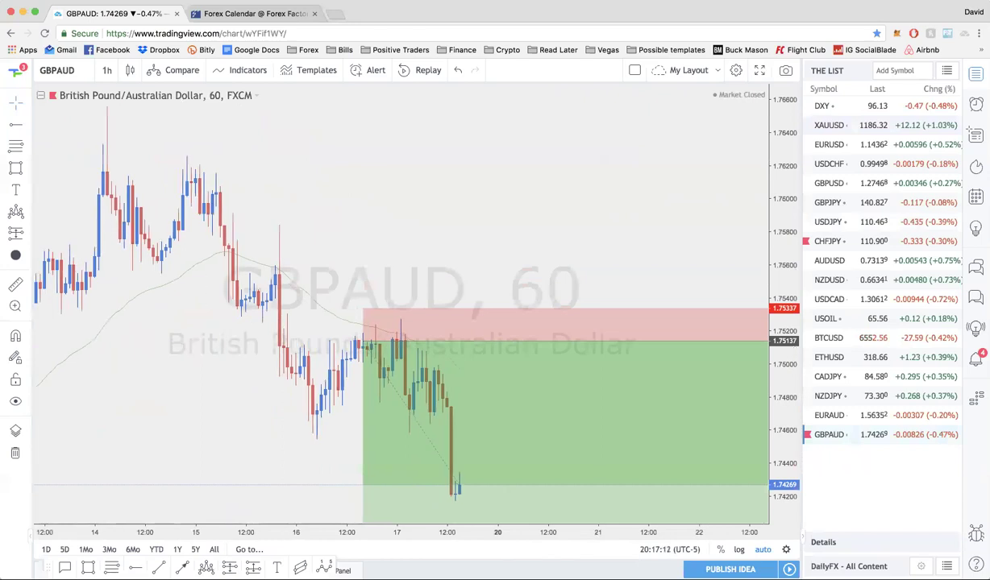
pyautogui.scroll(2, 400, 304)
pyautogui.scroll(-4, 403, 179)
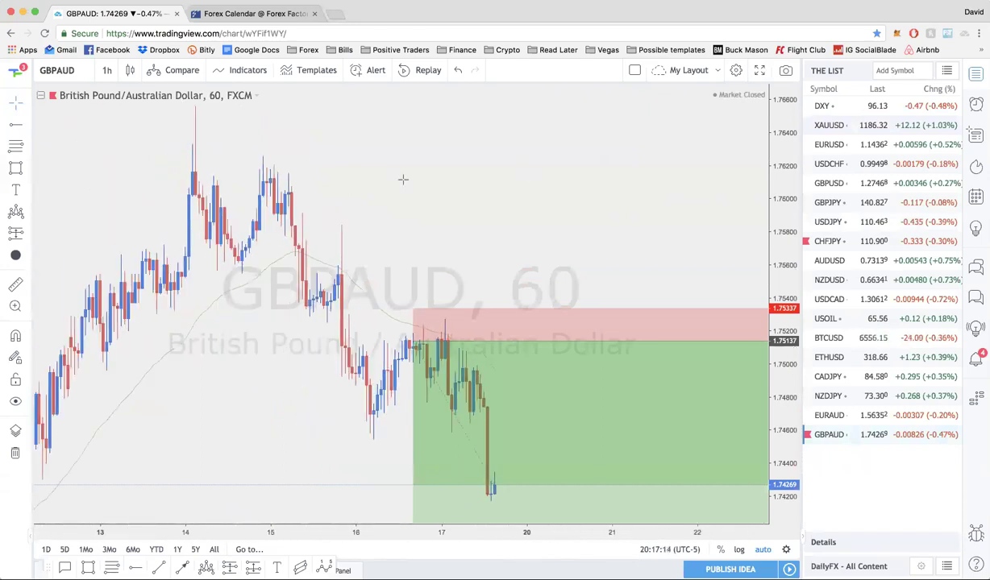
pyautogui.write('4h')
pyautogui.press('Return')
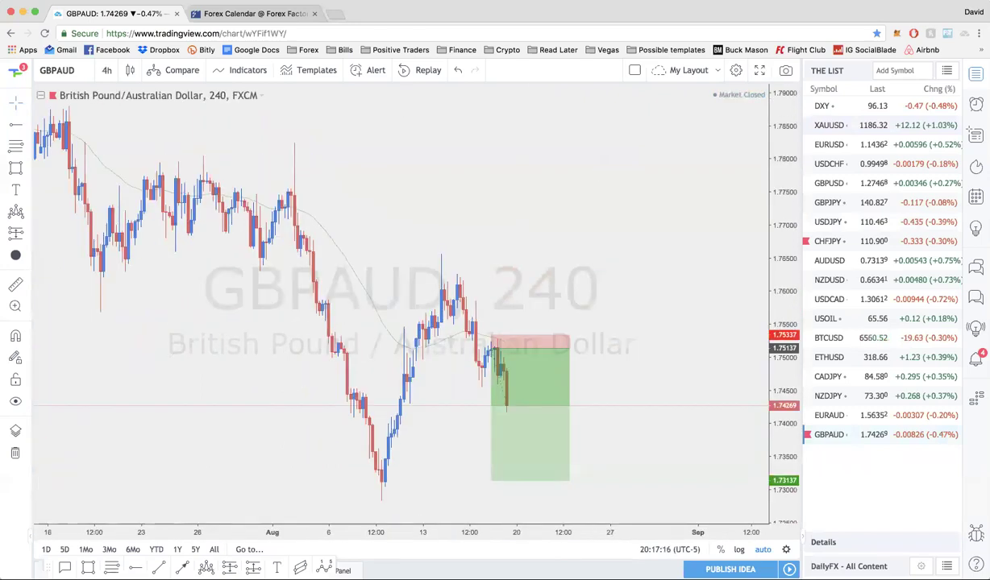
# On the GBPAUD 1-hour chart, circle the first candles falling below the 1.75137 entry freehand, and clear the marking
pyautogui.write('1h')
pyautogui.press('Return')
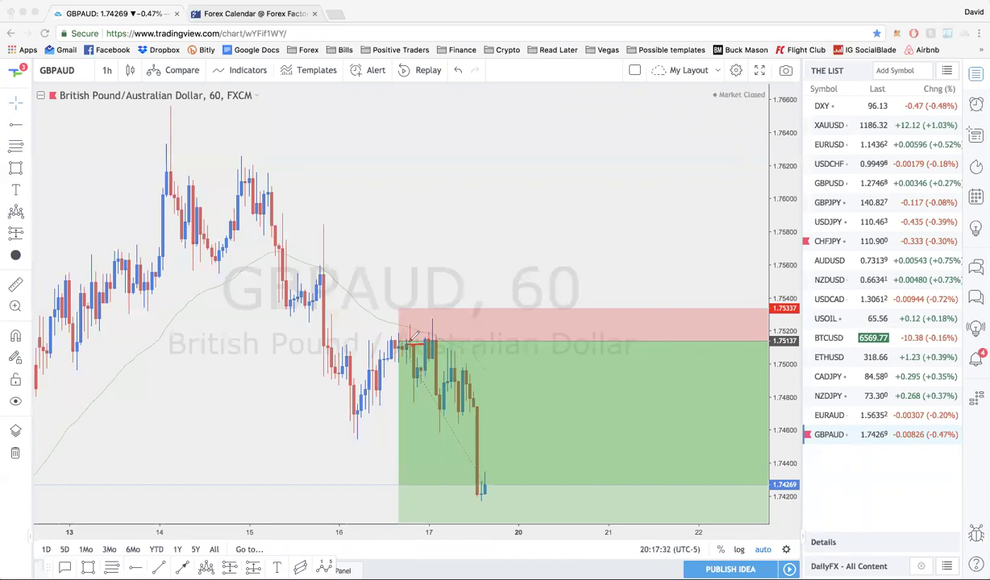
pyautogui.moveTo(409, 383)
pyautogui.mouseDown()
pyautogui.moveTo(414, 395)
pyautogui.moveTo(410, 331)
pyautogui.moveTo(416, 335)
pyautogui.mouseUp()
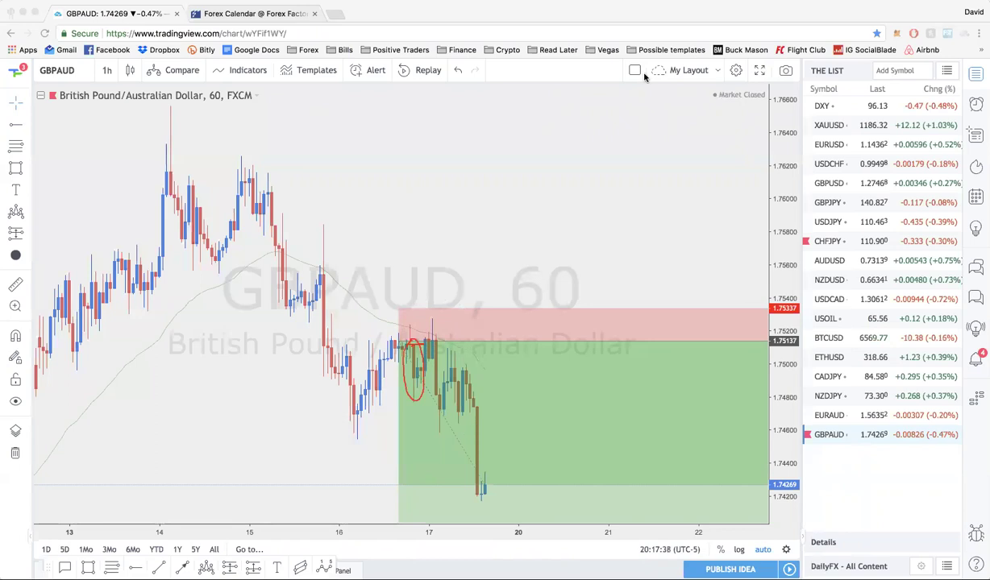
pyautogui.press('Escape')
pyautogui.click(373, 180)
# Compare the GBPAUD short position's stop, target and risk/reward ratio across the daily and 4-hour timeframes
pyautogui.write('D')
pyautogui.press('Return')
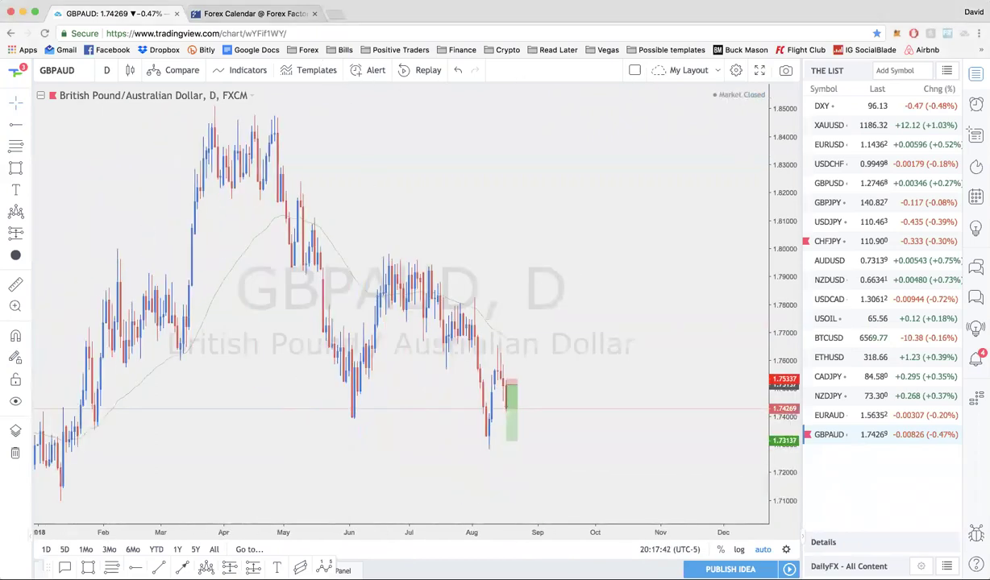
pyautogui.write('4h')
pyautogui.press('Return')
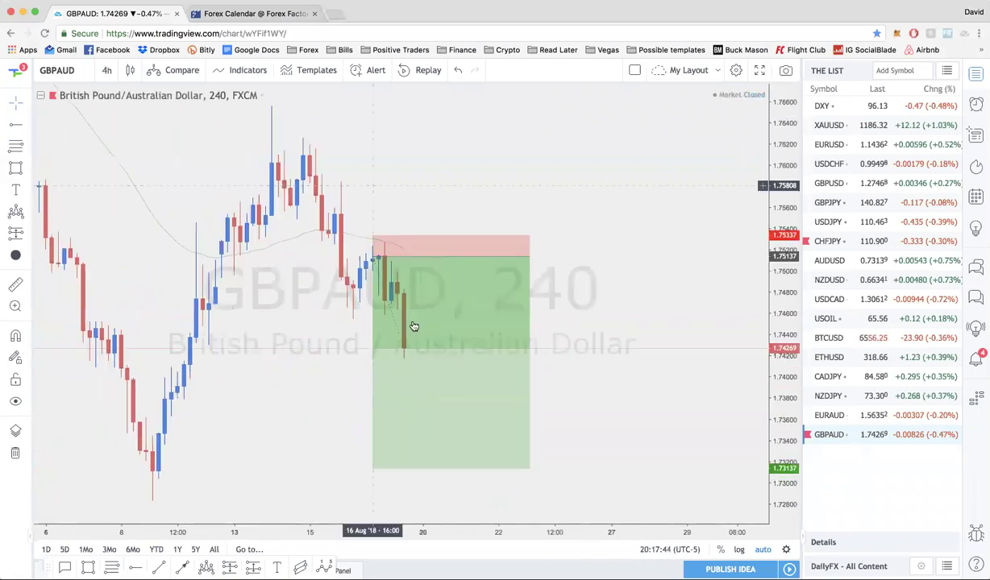
pyautogui.scroll(3, 497, 316)
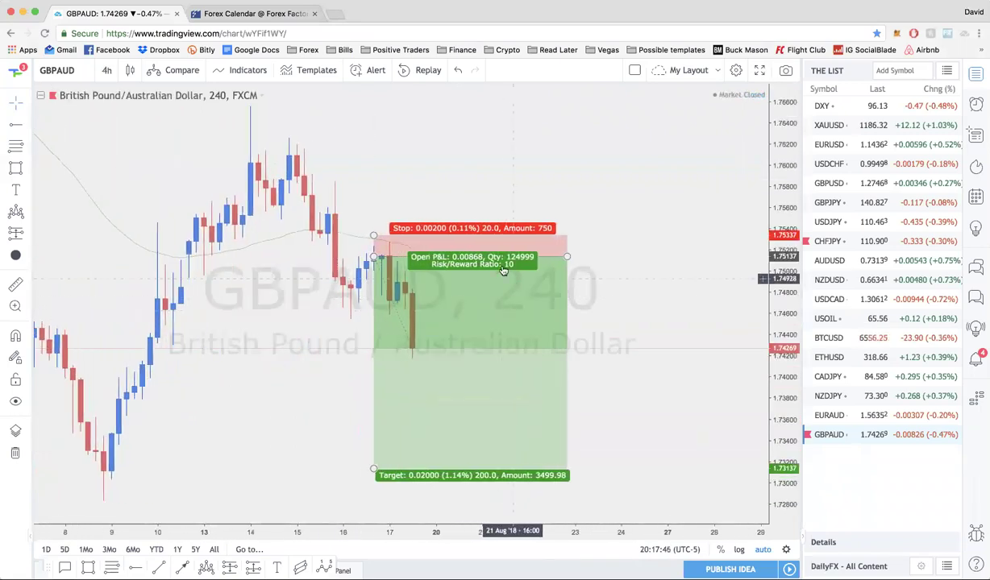
pyautogui.scroll(-2, 533, 262)
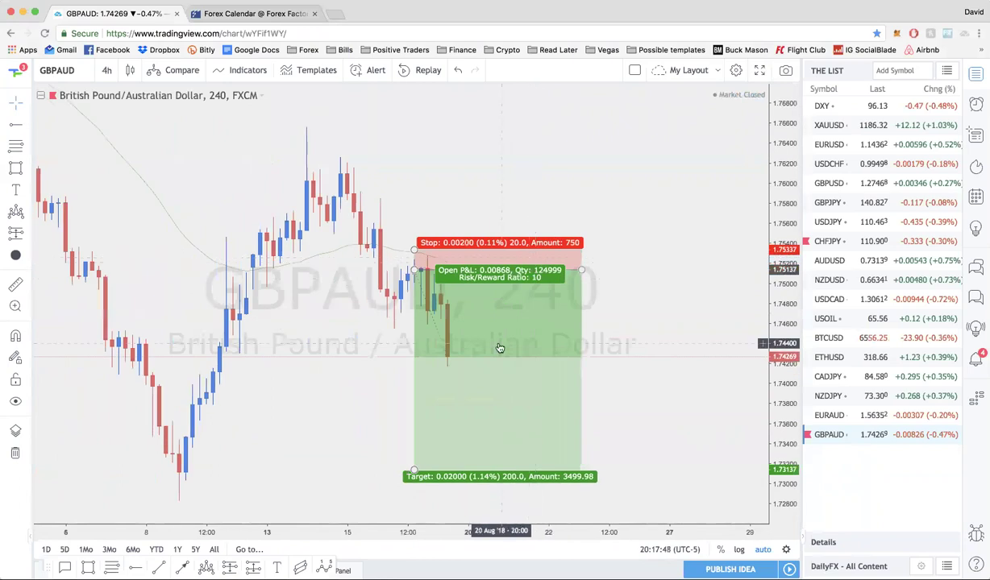
pyautogui.scroll(-2, 500, 347)
pyautogui.write('1d')
pyautogui.press('Return')
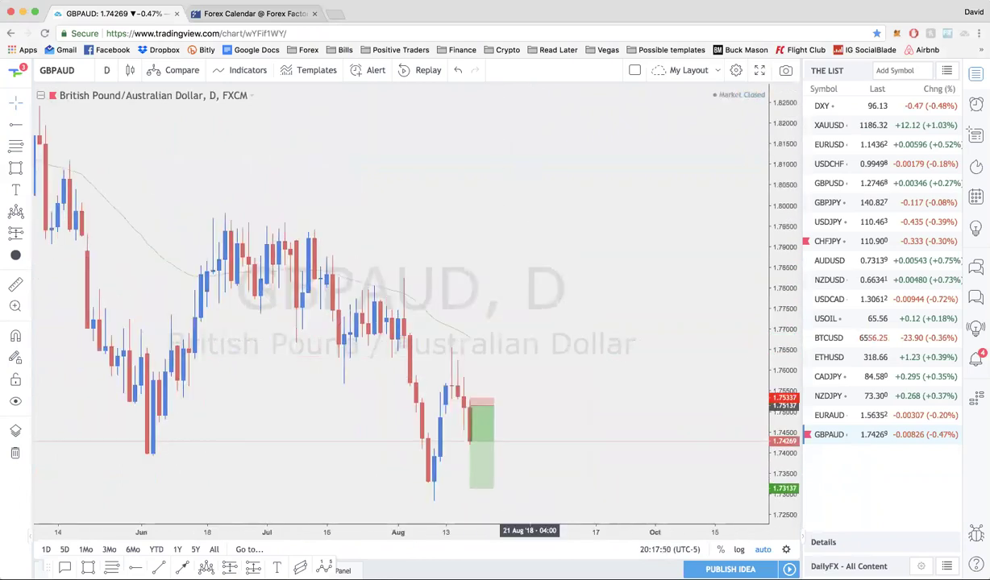
# On the GBPAUD 4-hour chart, sketch a horizontal level near 1.7475 and a pullback-and-drop path from the latest candle, and clear the markings
pyautogui.scroll(3, 449, 306)
pyautogui.write('4h')
pyautogui.press('Return')
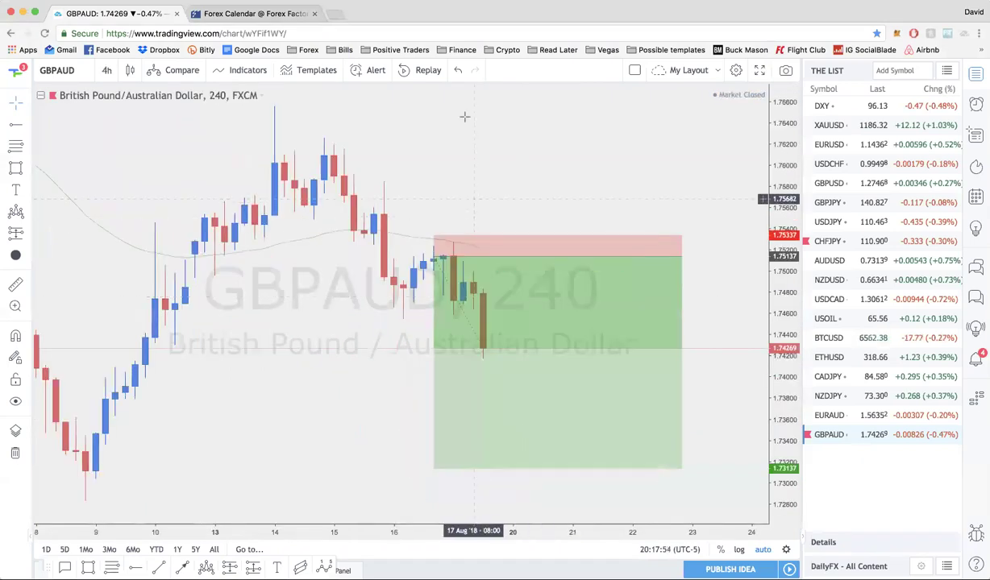
pyautogui.hotkey('ctrl', 'shift', 'd')
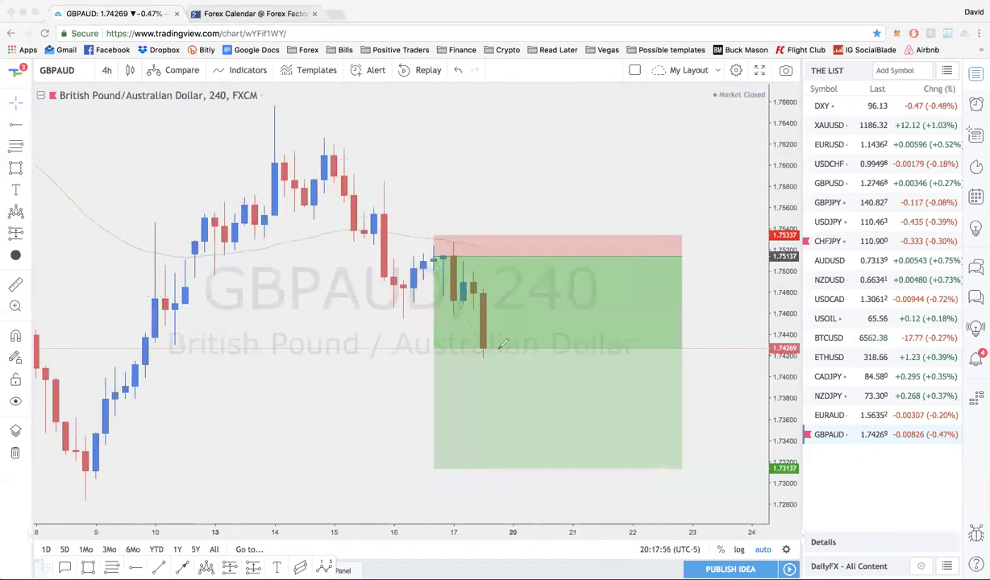
pyautogui.moveTo(494, 339); pyautogui.dragTo(510, 339)
pyautogui.moveTo(499, 332); pyautogui.dragTo(511, 304)
pyautogui.moveTo(379, 299); pyautogui.dragTo(574, 298)
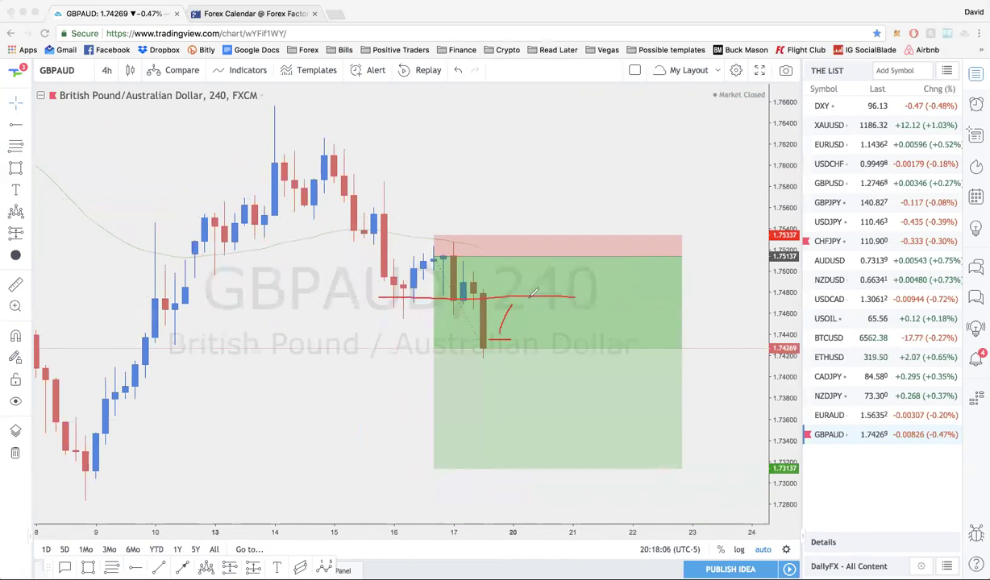
pyautogui.moveTo(503, 310)
pyautogui.mouseDown()
pyautogui.moveTo(526, 295)
pyautogui.moveTo(560, 401)
pyautogui.moveTo(567, 395)
pyautogui.mouseUp()
pyautogui.press('Escape')
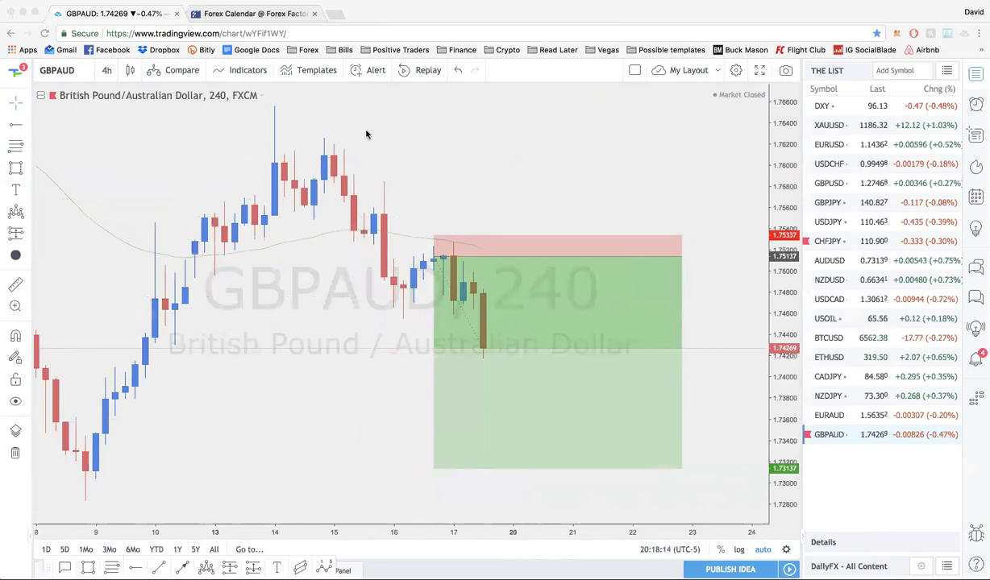
# On the GBPAUD weekly chart, sketch arcs beneath the May–June candles, mark the late-July and August candles freehand, and clear the markings
pyautogui.write('1w')
pyautogui.press('Return')
pyautogui.scroll(-5, 416, 222)
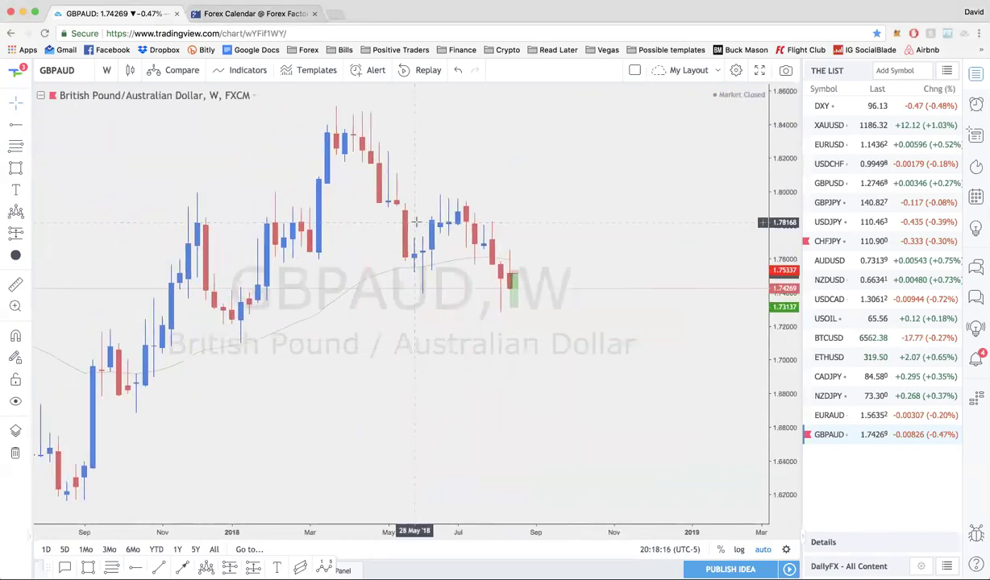
pyautogui.scroll(5, 415, 222)
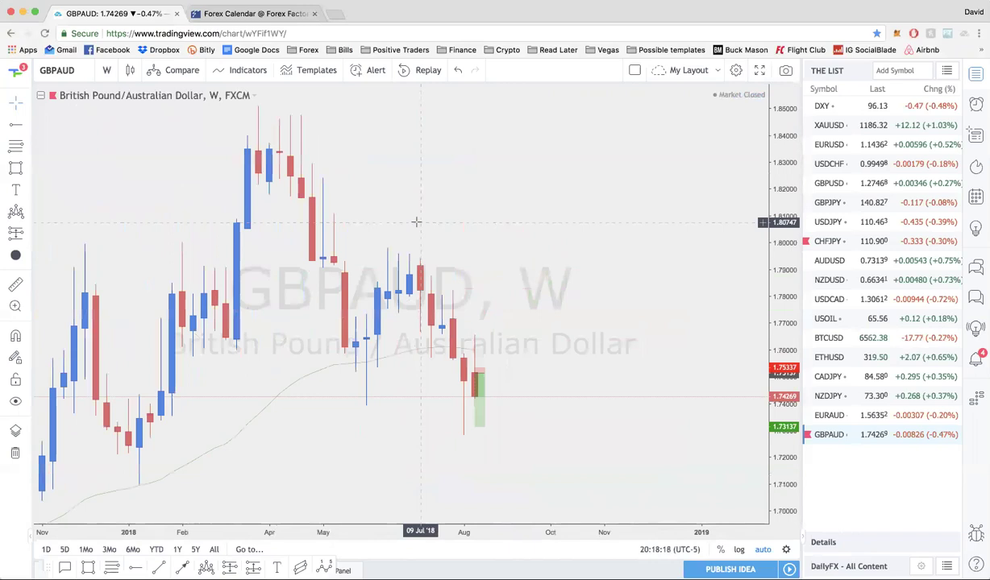
pyautogui.scroll(2, 461, 372)
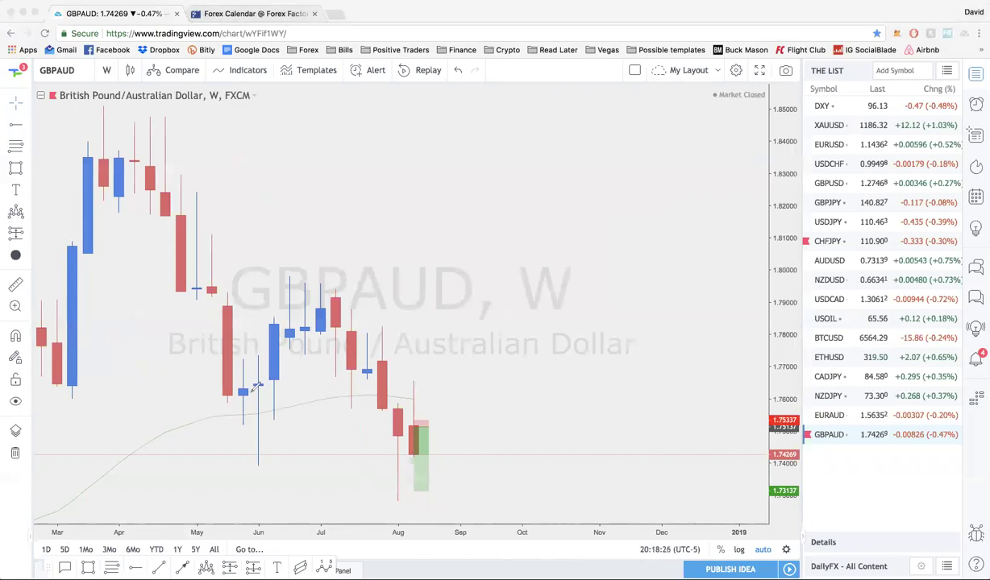
pyautogui.moveTo(206, 340)
pyautogui.mouseDown()
pyautogui.moveTo(203, 379)
pyautogui.moveTo(284, 372)
pyautogui.moveTo(300, 360)
pyautogui.mouseUp()
pyautogui.moveTo(221, 412)
pyautogui.mouseDown()
pyautogui.moveTo(295, 397)
pyautogui.moveTo(233, 409)
pyautogui.mouseUp()
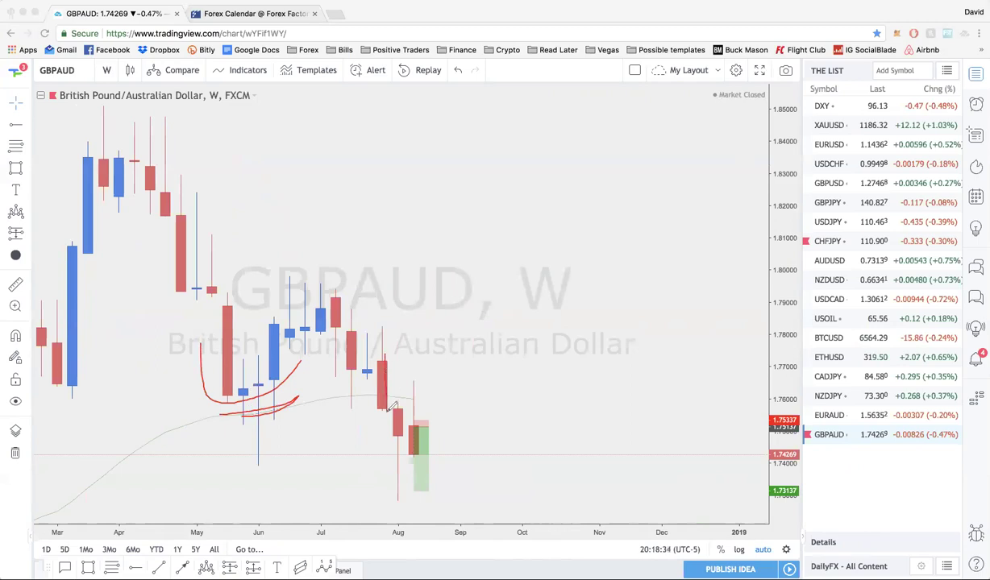
pyautogui.moveTo(394, 475)
pyautogui.mouseDown()
pyautogui.moveTo(398, 402)
pyautogui.moveTo(416, 448)
pyautogui.mouseUp()
pyautogui.press('Delete')
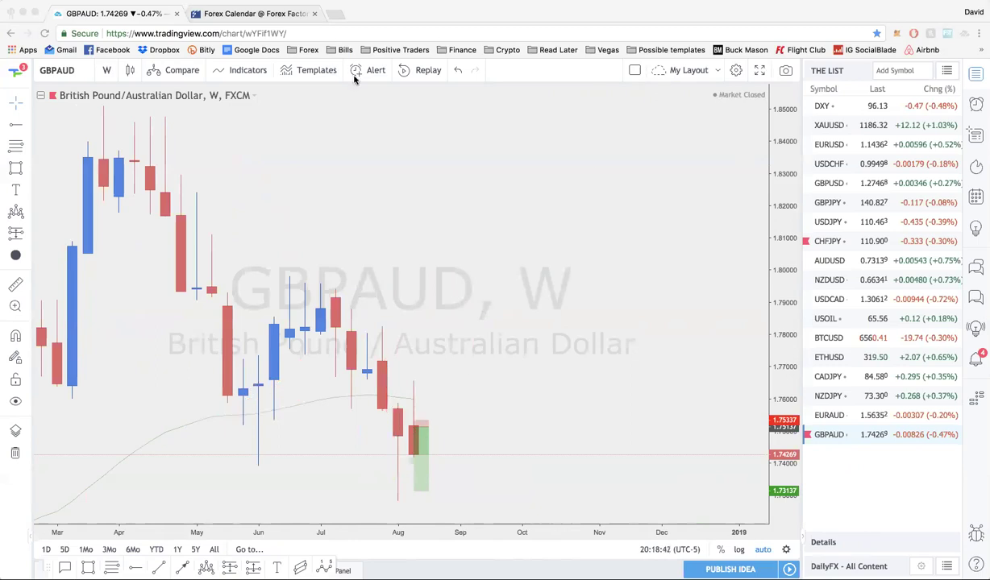
# On the GBPAUD daily chart, circle the mid-August upper wicks, sketch a horizontal line along the late-July lows, and clear the markings
pyautogui.scroll(-2, 438, 281)
pyautogui.scroll(-2, 438, 281)
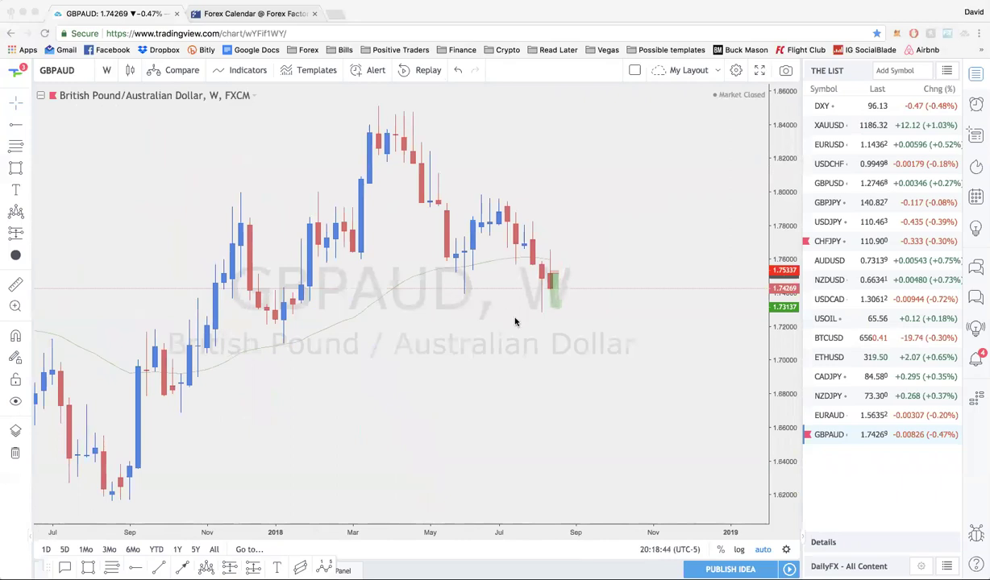
pyautogui.scroll(-1, 515, 322)
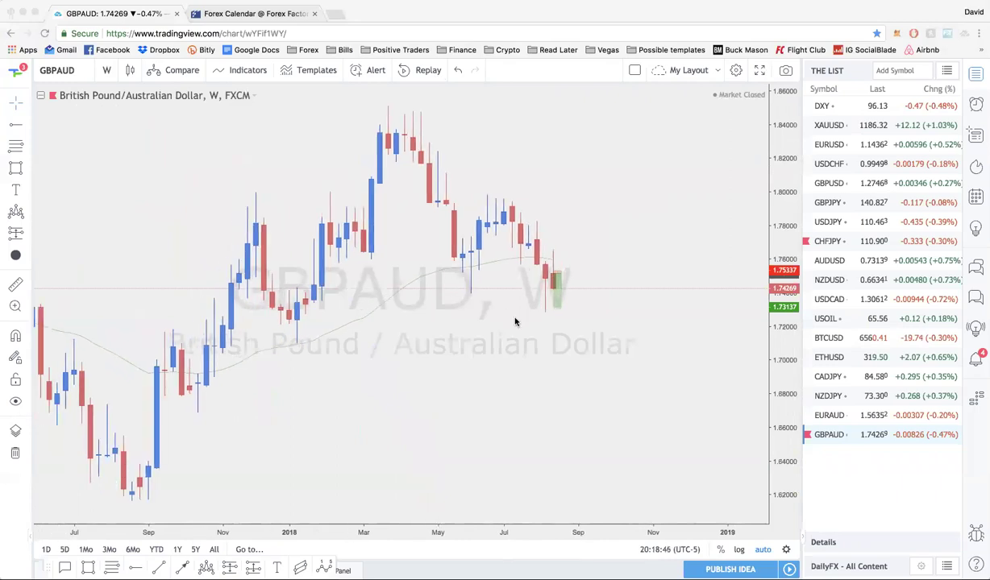
pyautogui.click(515, 320)
pyautogui.press('d')
pyautogui.press('Return')
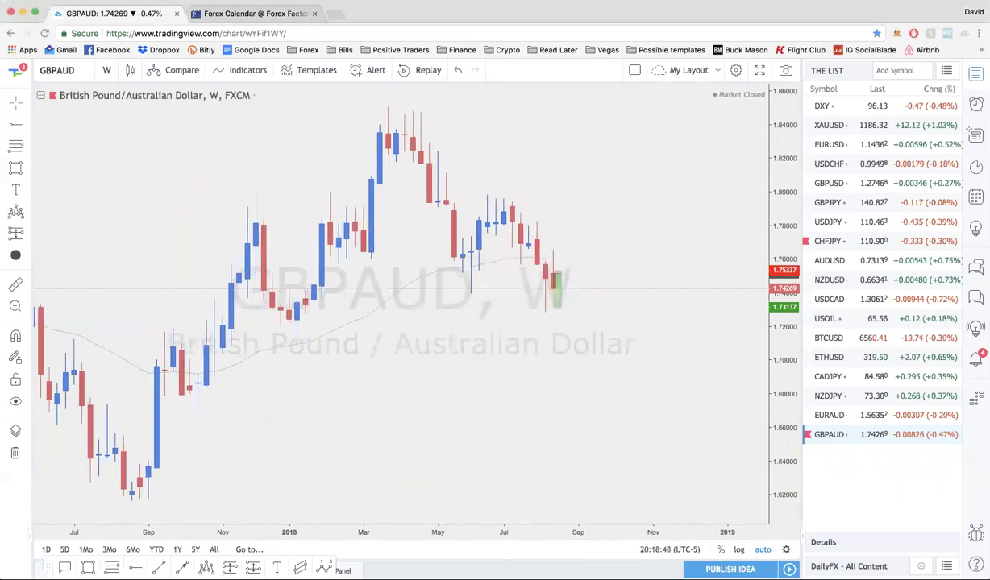
pyautogui.scroll(2, 529, 293)
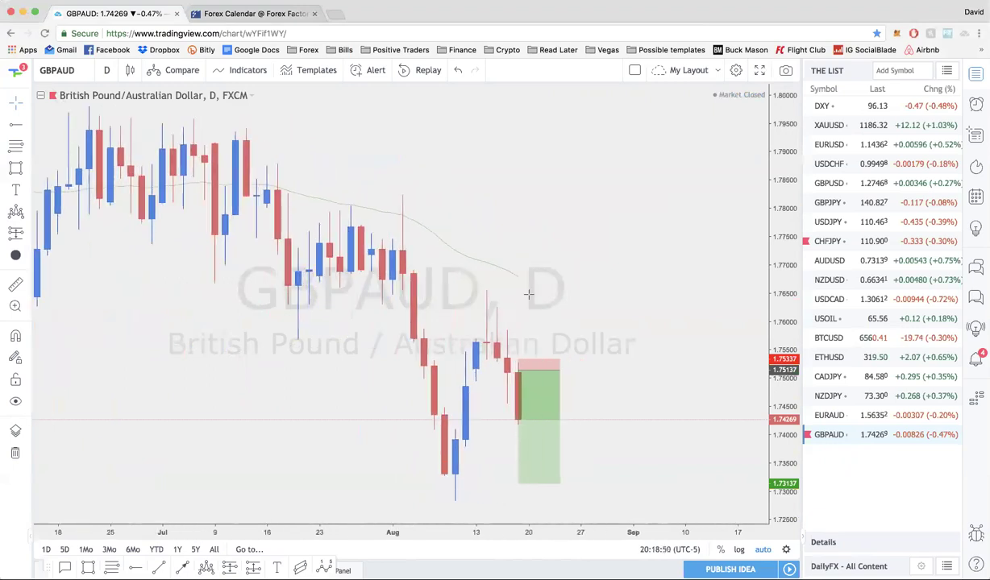
pyautogui.scroll(-2, 582, 233)
pyautogui.scroll(1, 583, 228)
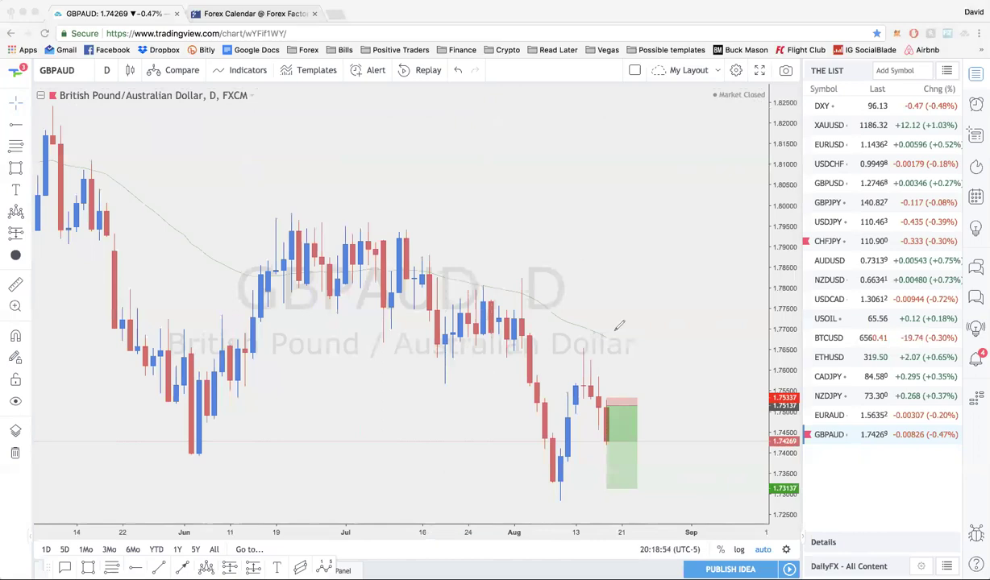
pyautogui.moveTo(597, 345)
pyautogui.mouseDown()
pyautogui.moveTo(576, 348)
pyautogui.moveTo(574, 393)
pyautogui.moveTo(592, 403)
pyautogui.moveTo(605, 379)
pyautogui.moveTo(595, 348)
pyautogui.mouseUp()
pyautogui.moveTo(416, 348)
pyautogui.mouseDown()
pyautogui.moveTo(493, 337)
pyautogui.moveTo(606, 342)
pyautogui.mouseUp()
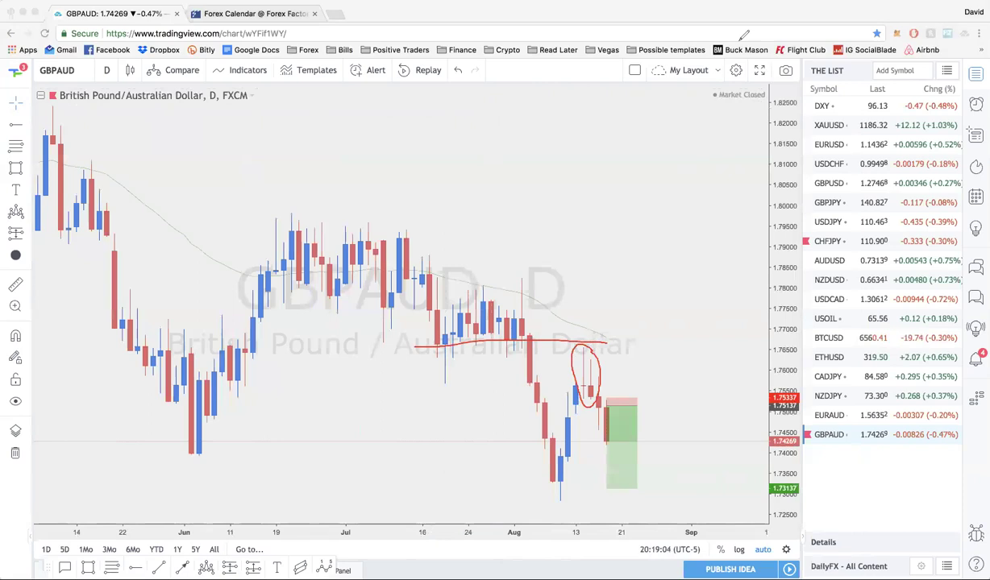
pyautogui.click(618, 91)
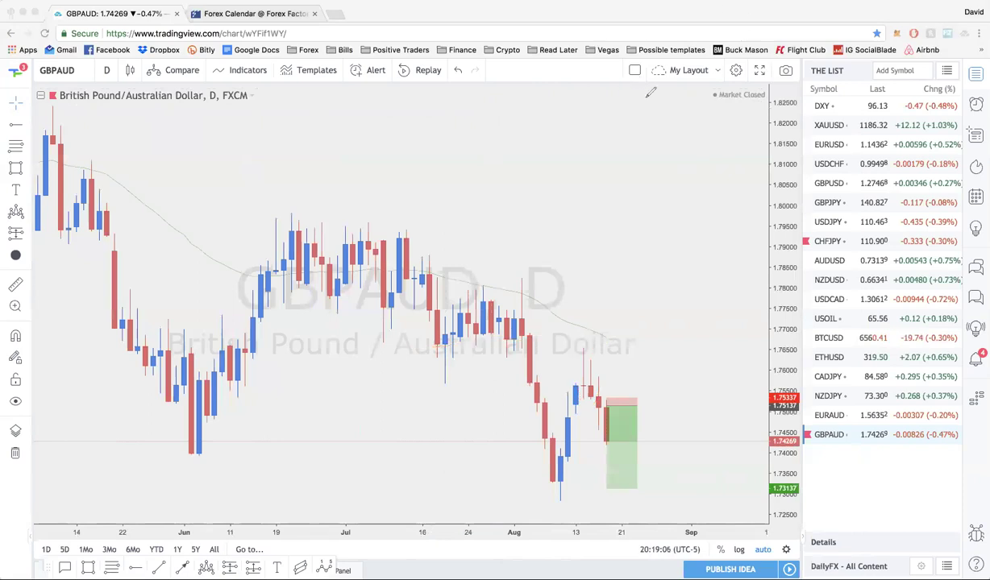